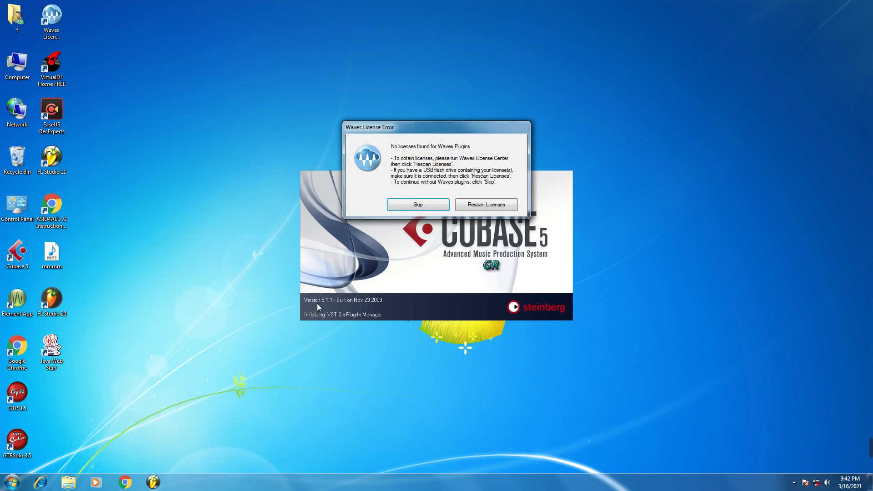
Skip the Waves license error, create a new empty project and maximize its project window.
click(429, 205)
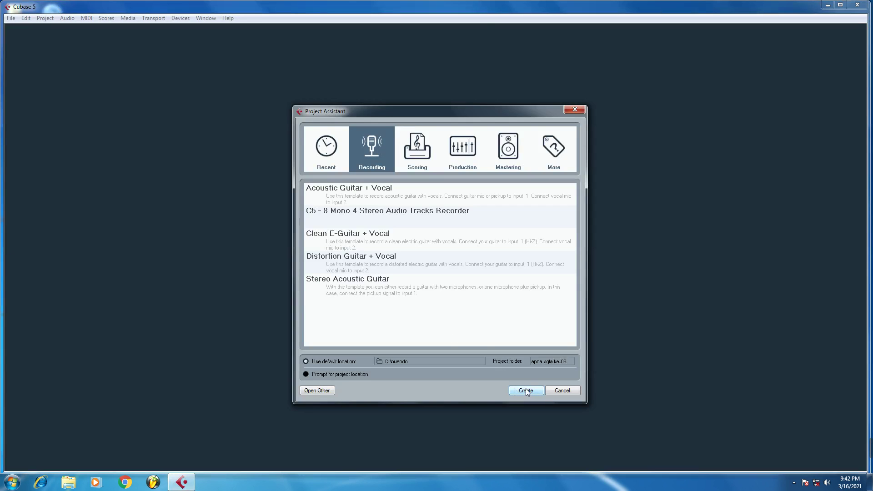
click(526, 390)
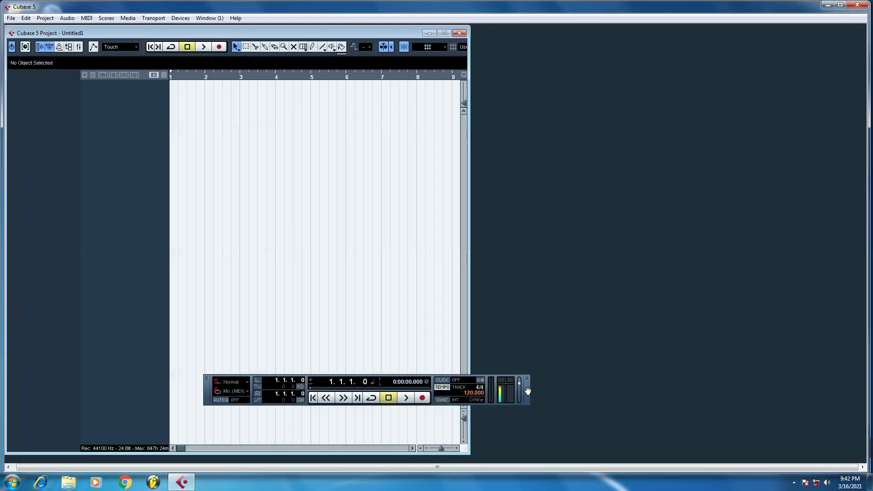
click(444, 33)
Add one stereo audio track, make its track row slightly taller and turn off its record enable.
right_click(124, 71)
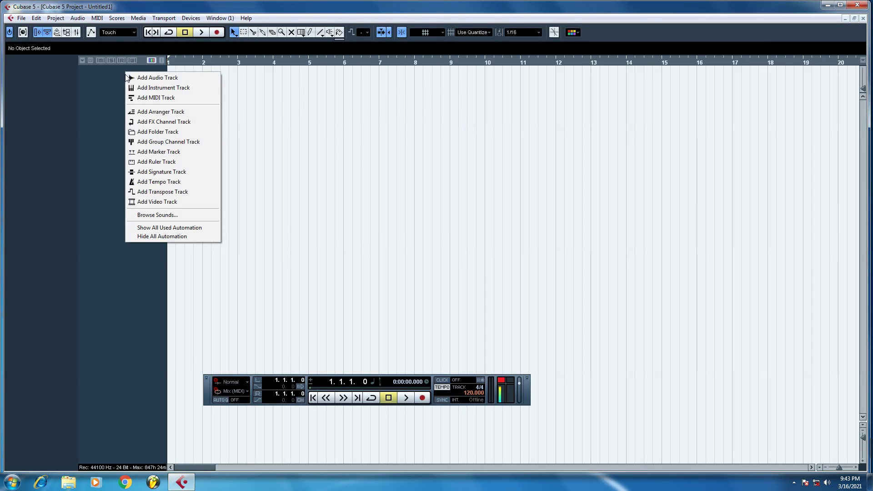
click(106, 69)
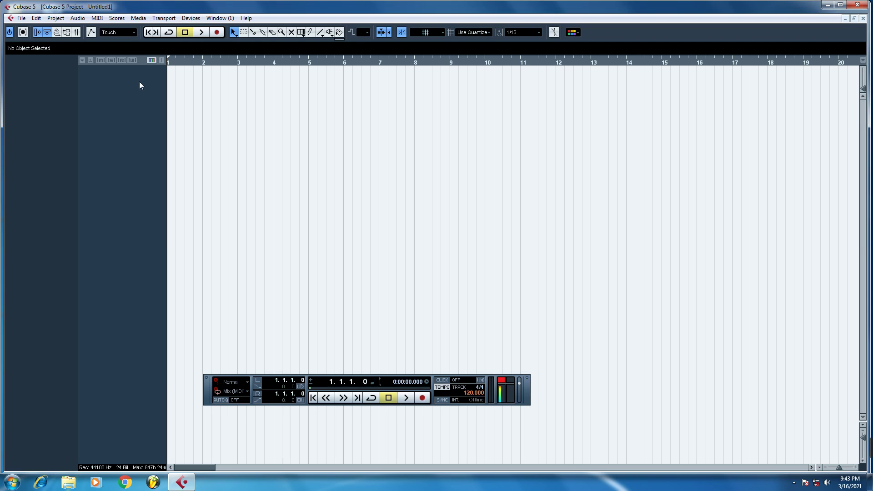
right_click(107, 72)
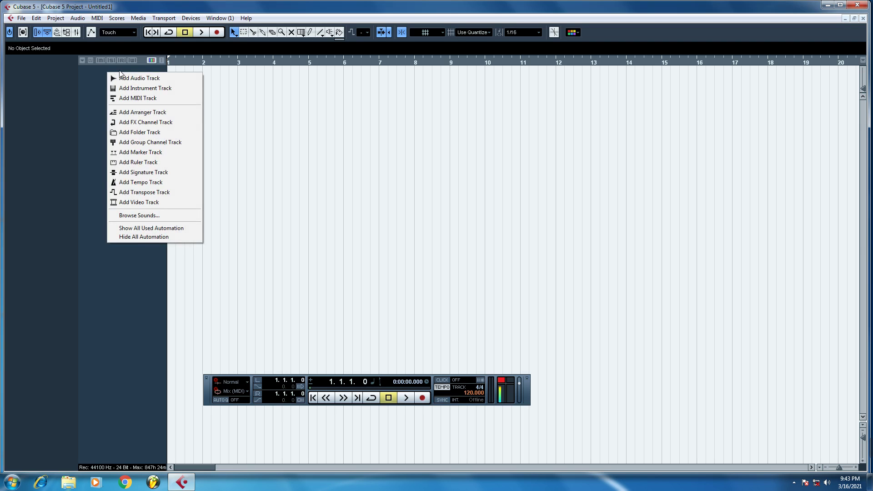
right_click(94, 72)
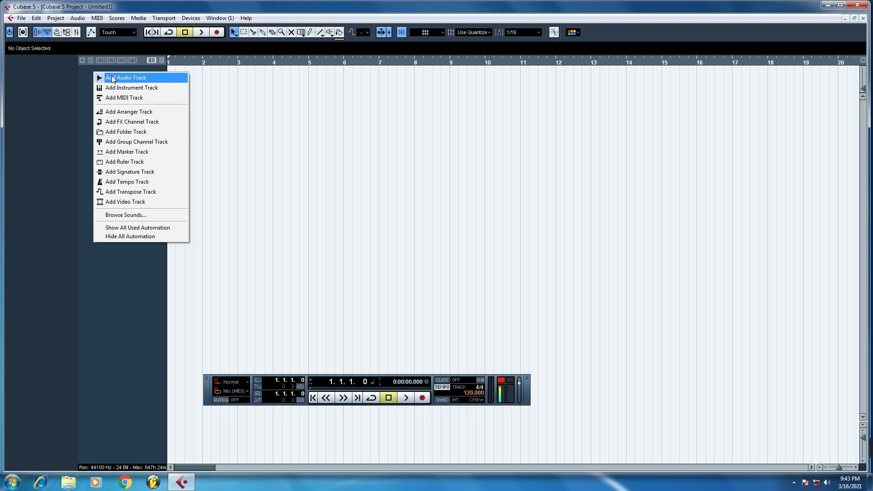
click(103, 75)
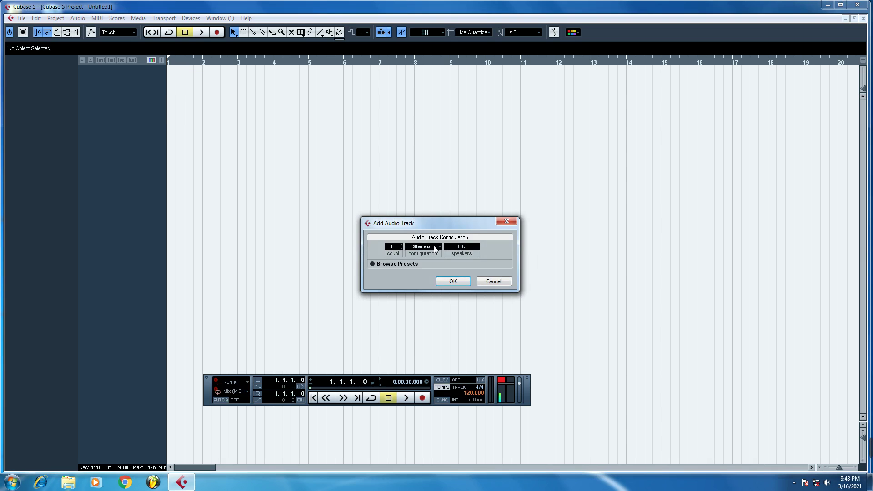
click(452, 282)
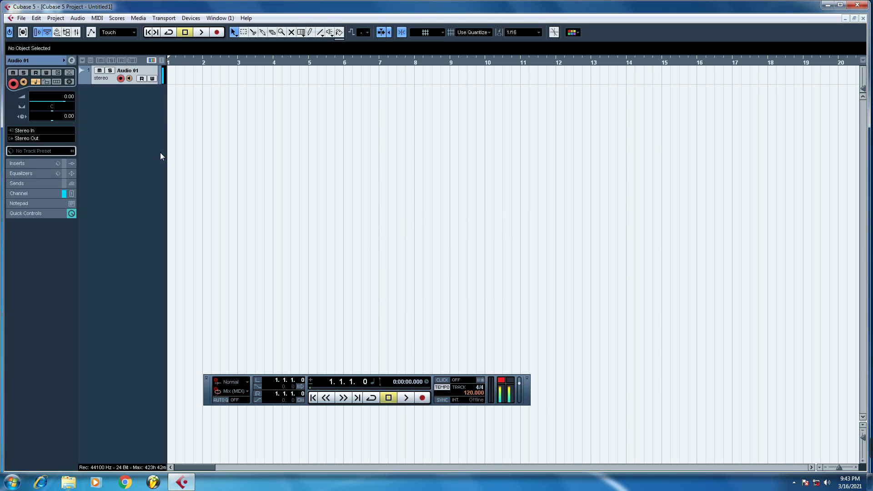
drag(114, 85, 113, 91)
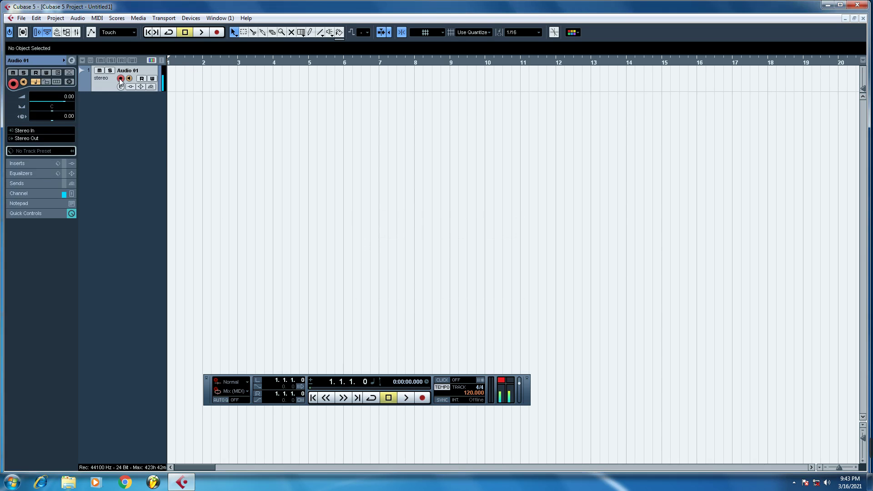
click(121, 78)
Add a mono audio track below Audio 01, enlarge its row, and turn off its monitoring and record enable.
right_click(111, 101)
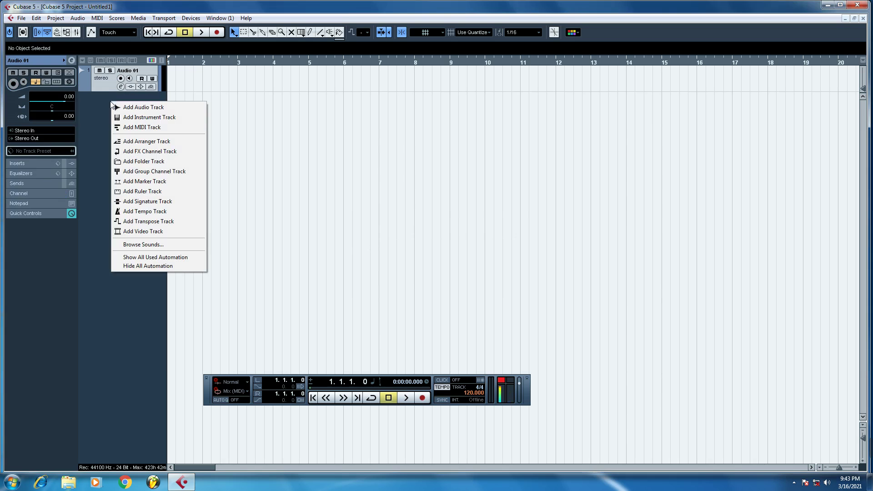
click(138, 106)
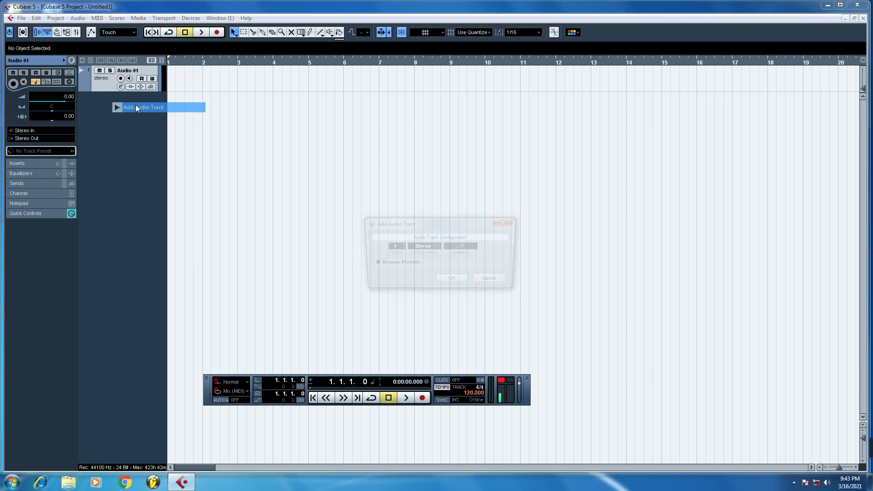
click(431, 251)
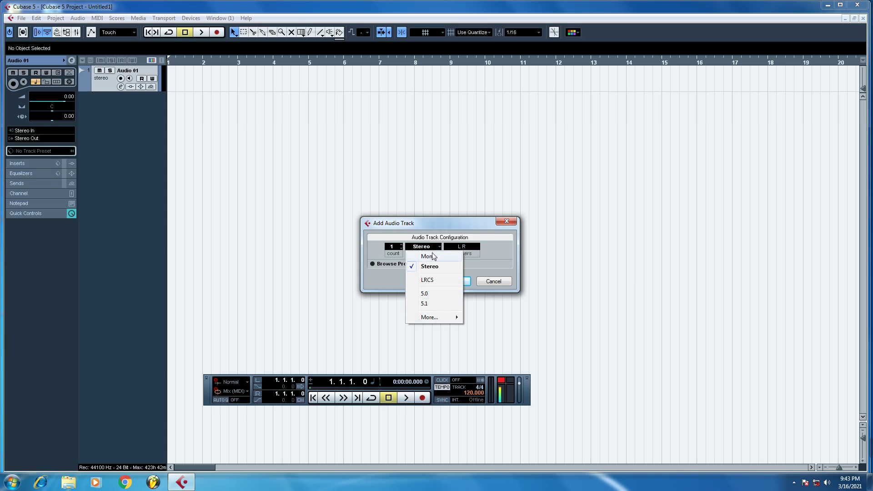
click(432, 257)
click(451, 280)
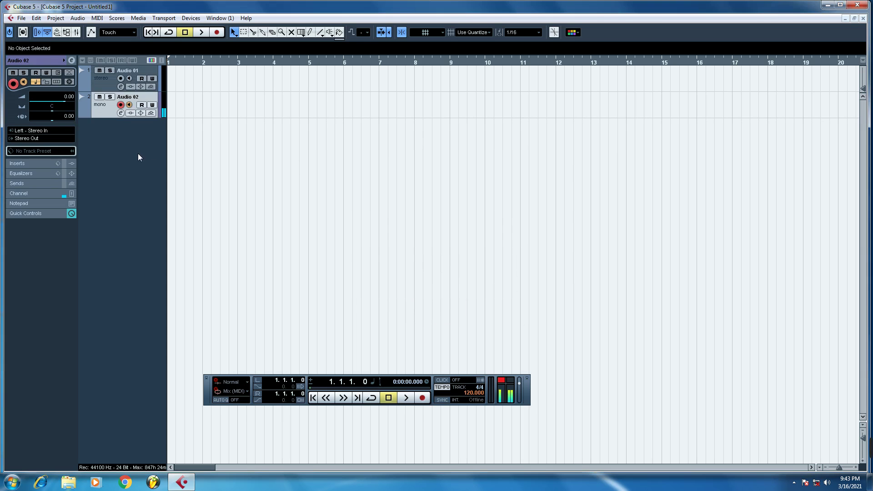
drag(115, 119, 116, 127)
click(129, 105)
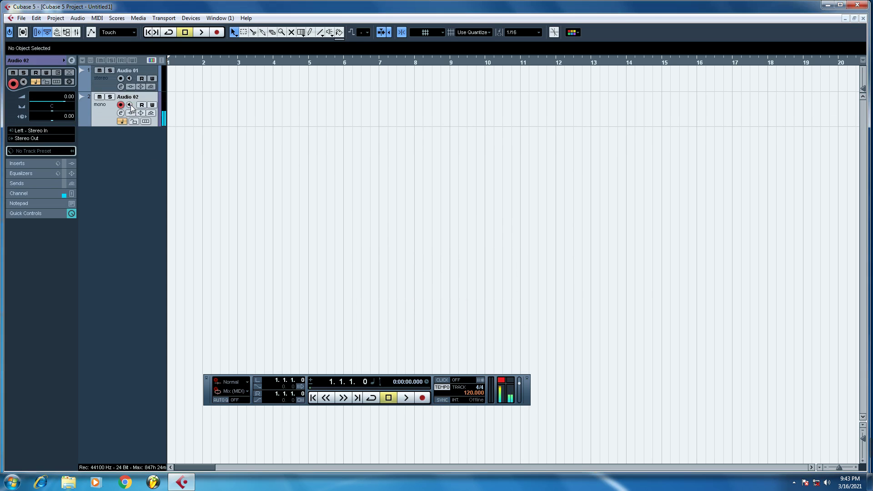
click(120, 105)
Add an arranger track below Audio 02, remove it again and disarm recording on Audio 02.
right_click(120, 132)
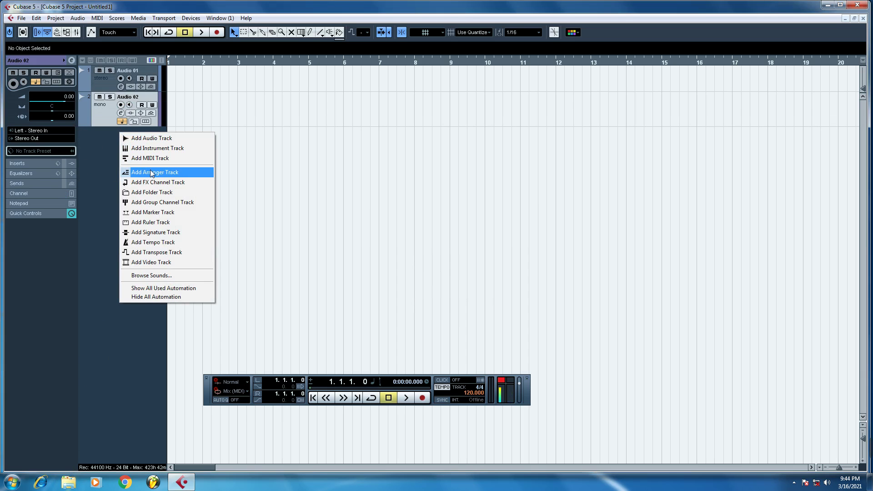
click(150, 171)
right_click(129, 143)
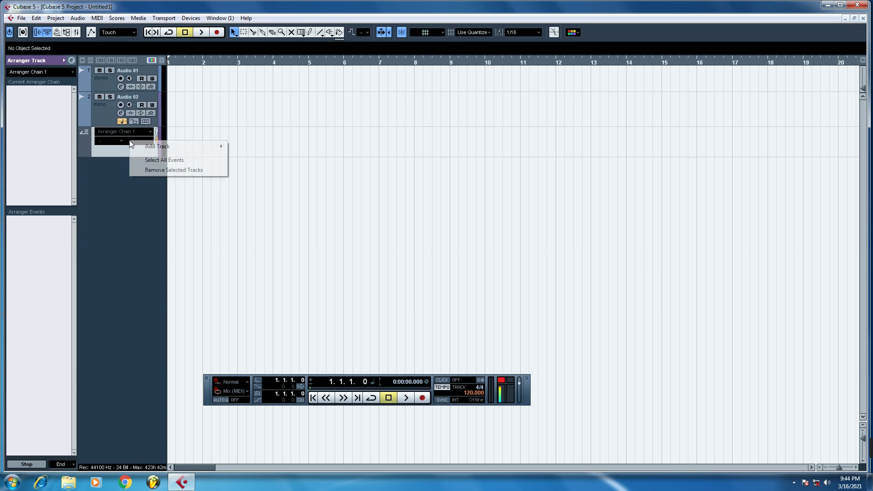
click(155, 170)
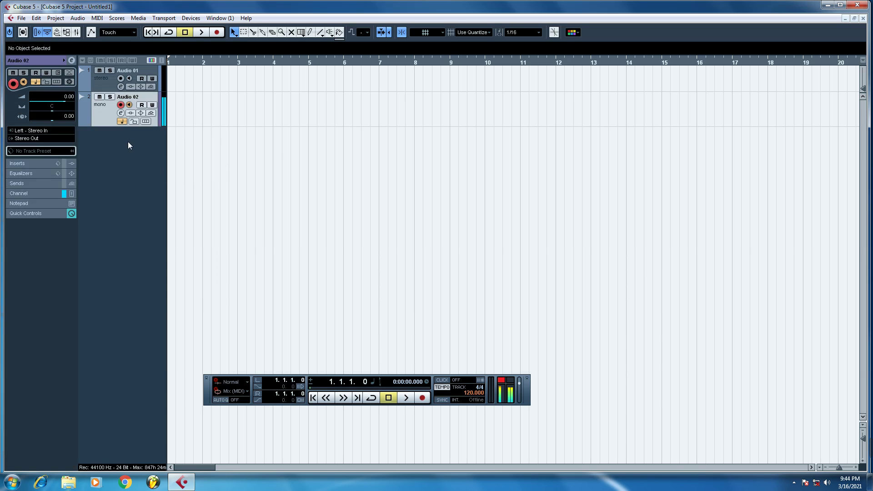
click(121, 105)
Add a folder track below Audio 02, remove it again and disarm recording on Audio 02.
right_click(116, 138)
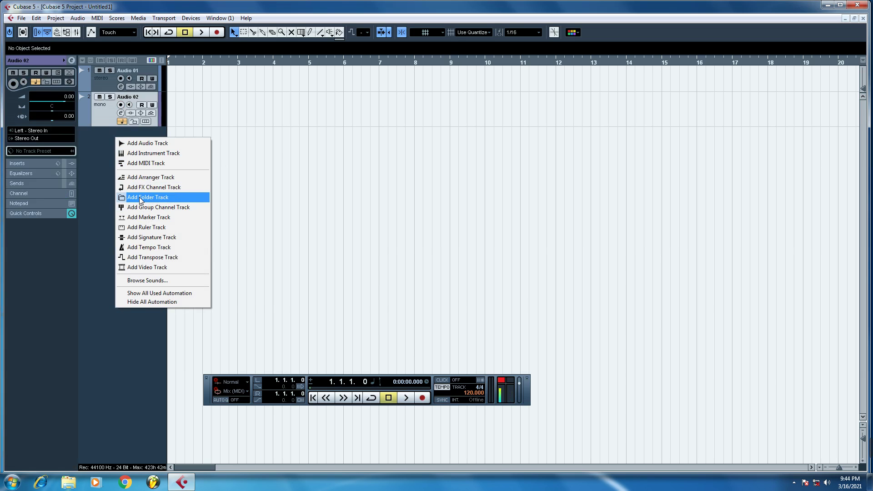
click(141, 198)
right_click(118, 141)
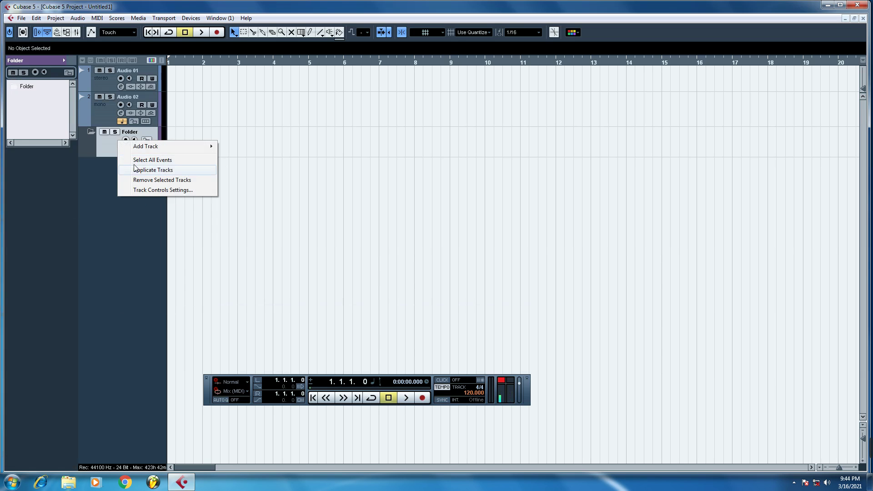
click(146, 180)
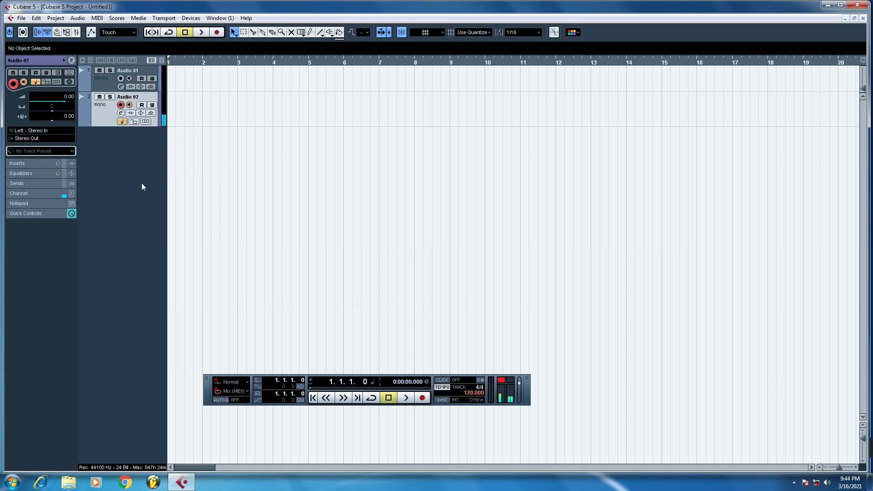
click(120, 105)
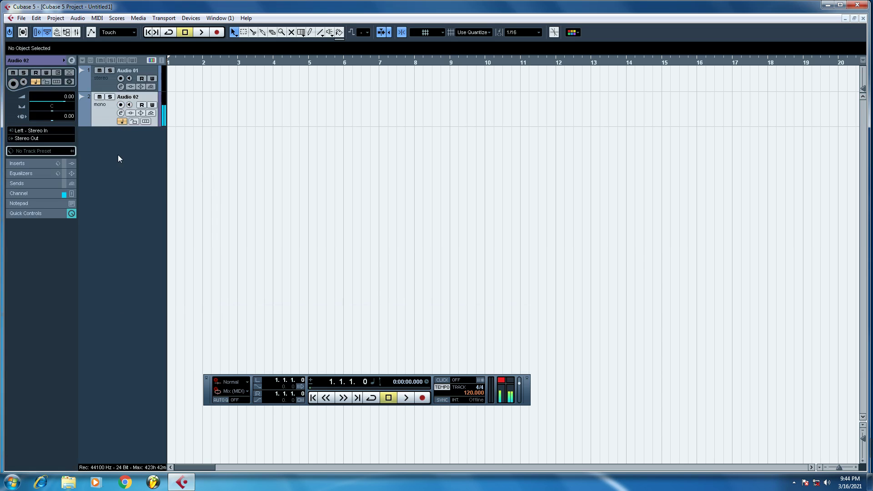
Switch to Windows Explorer and open the Holi Track folder on Local Disk (E:).
click(69, 483)
click(47, 173)
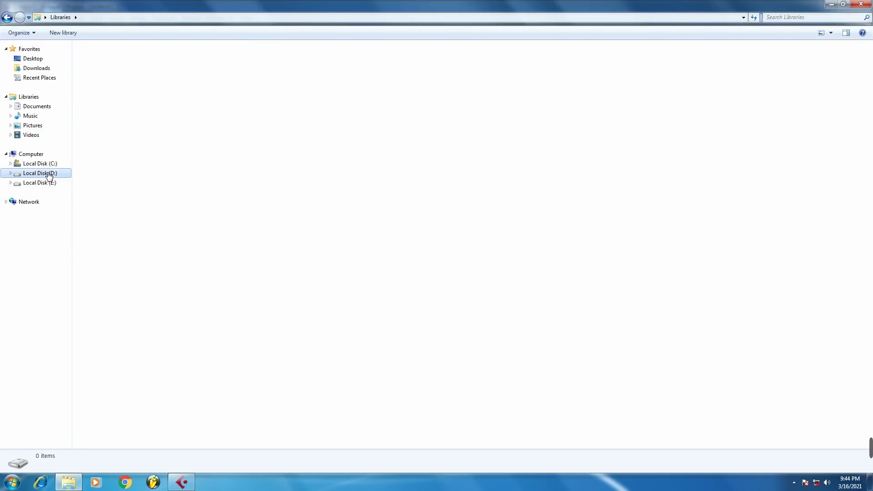
click(54, 181)
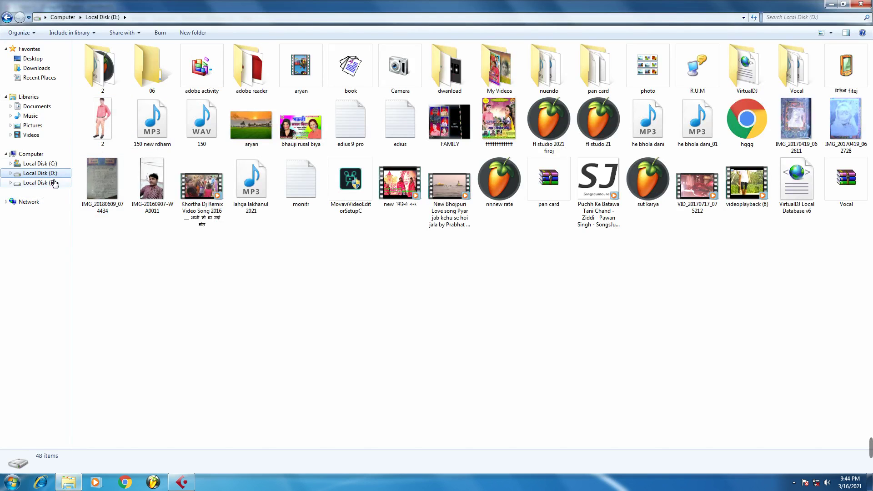
click(103, 159)
click(147, 158)
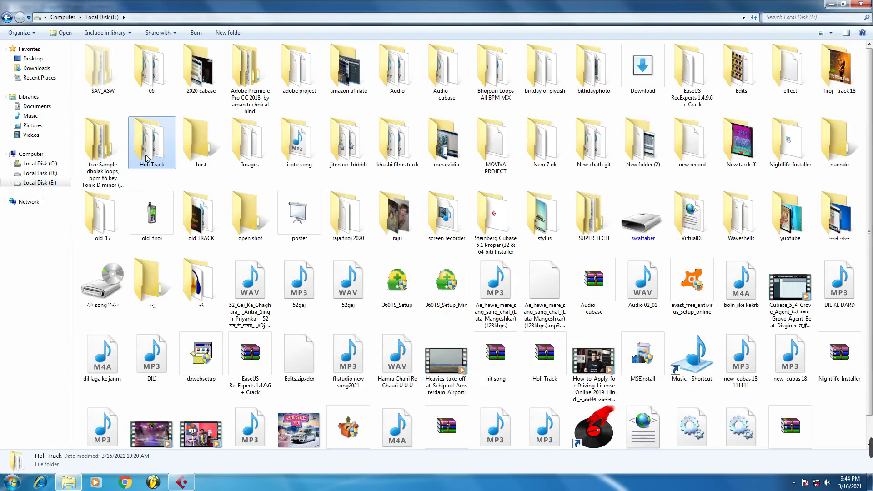
double_click(147, 158)
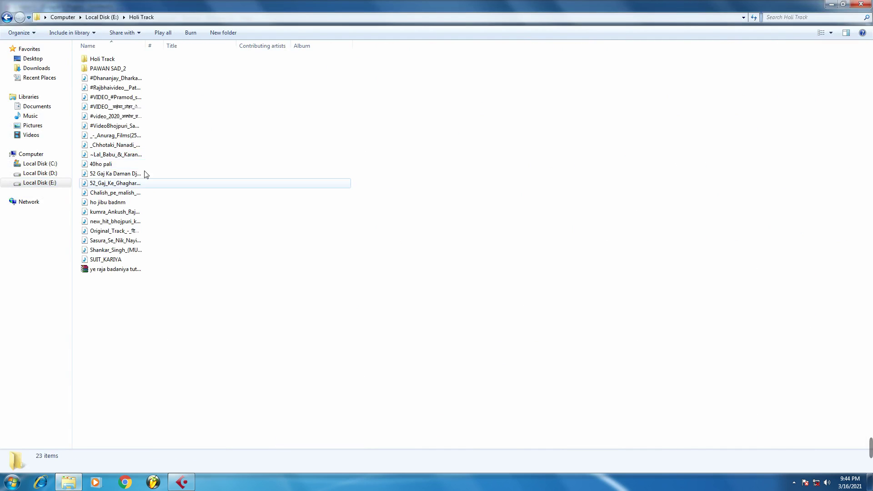
Import the "52 Gaj Ka Daman Dj Track" audio file into the project below Audio 02, accepting the default import options.
click(105, 175)
drag(105, 175, 207, 209)
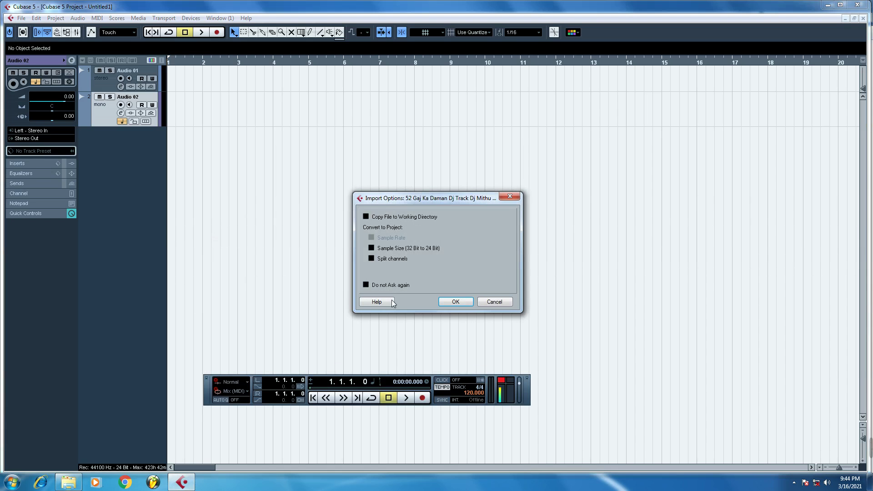
click(455, 301)
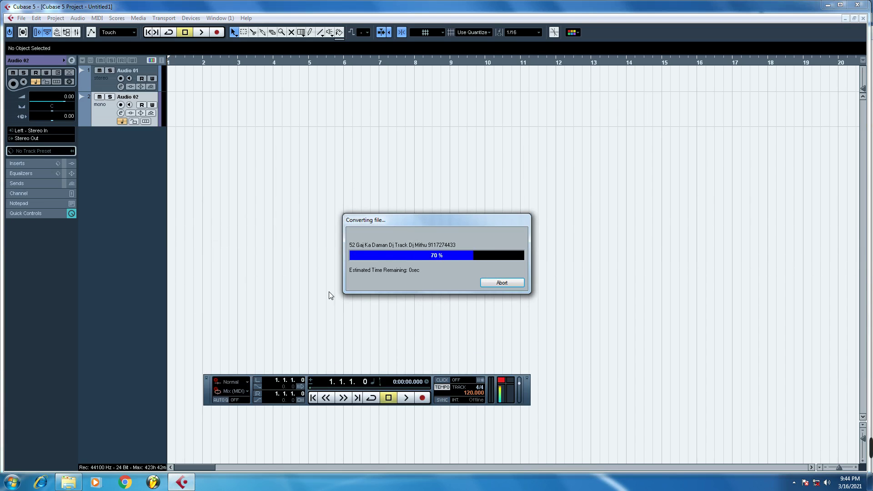
Move the imported audio clip to the project start at 1.1.1.0 and play it back briefly.
drag(334, 150, 299, 150)
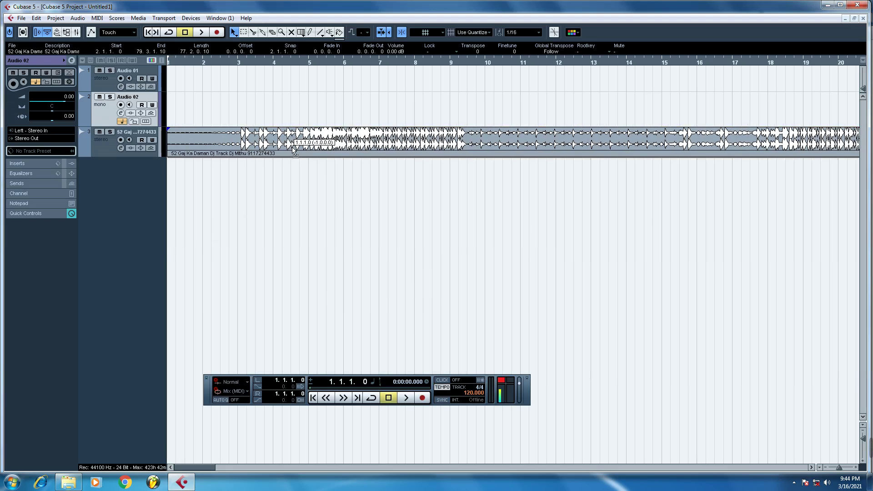
key(space)
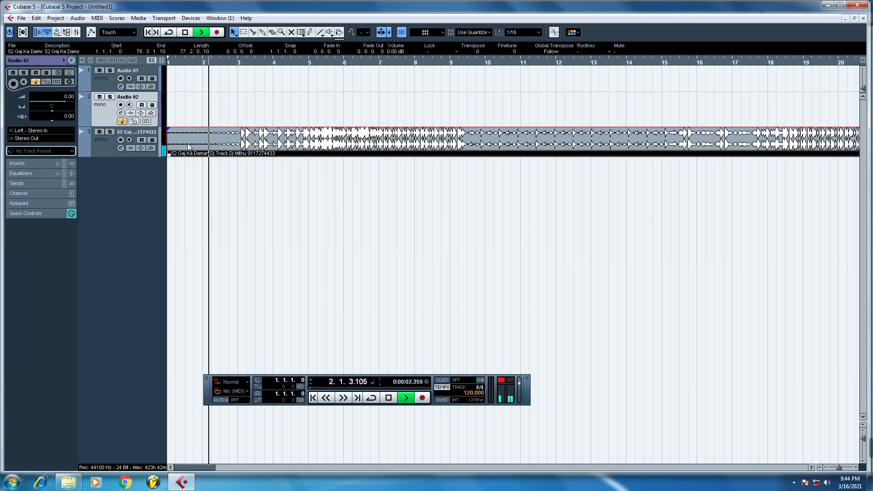
key(space)
In the VST output connections, assign Stereo Out left to Speakers (M-Track) - 1 and right to Speakers (M-Track) - 2.
click(190, 18)
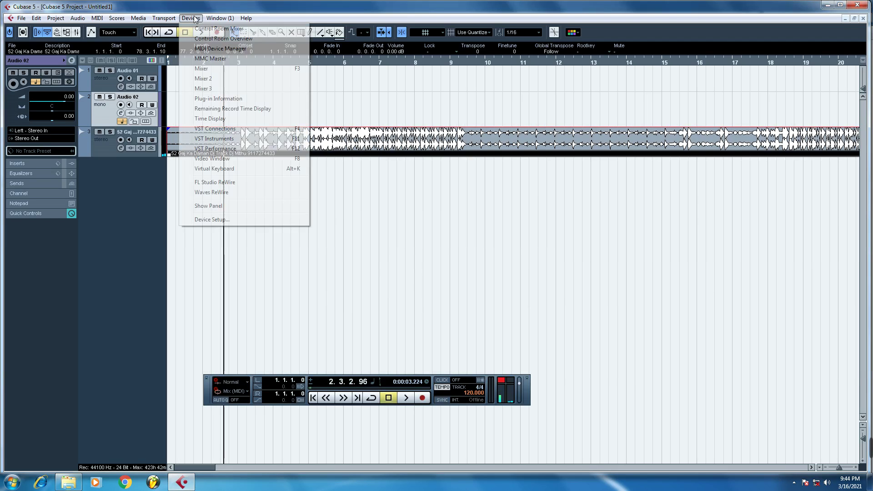
click(240, 128)
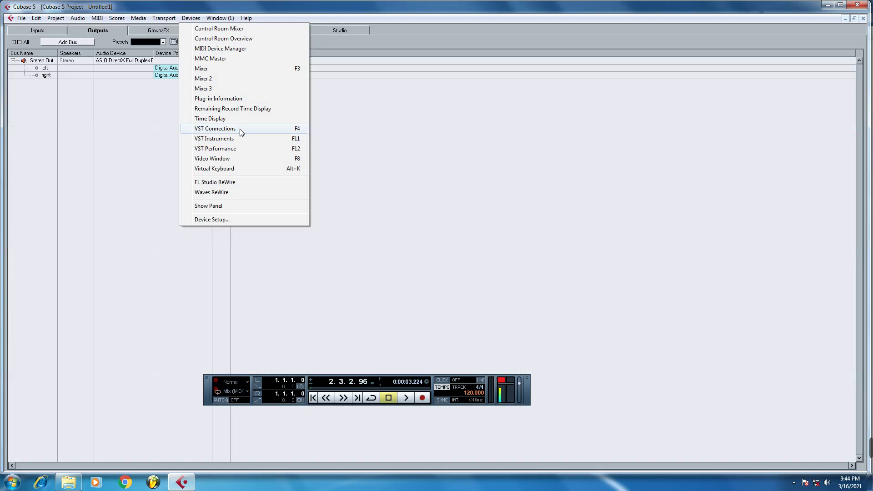
click(186, 70)
click(201, 109)
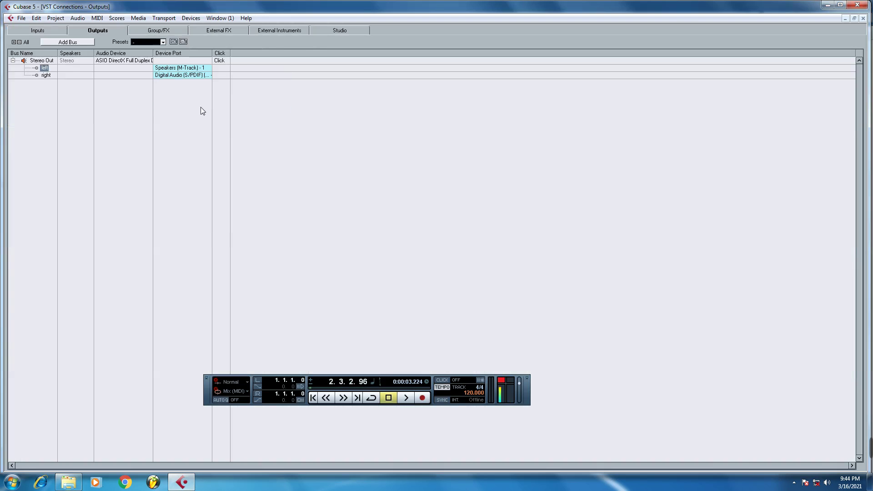
click(185, 76)
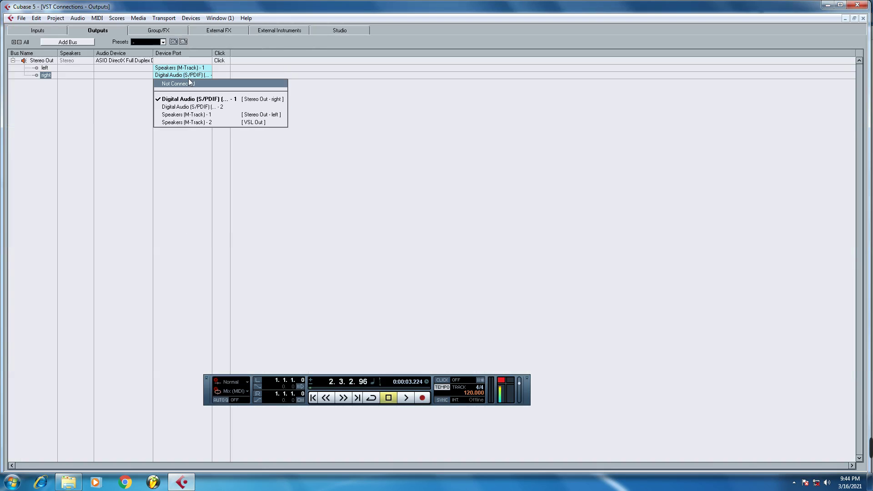
click(200, 124)
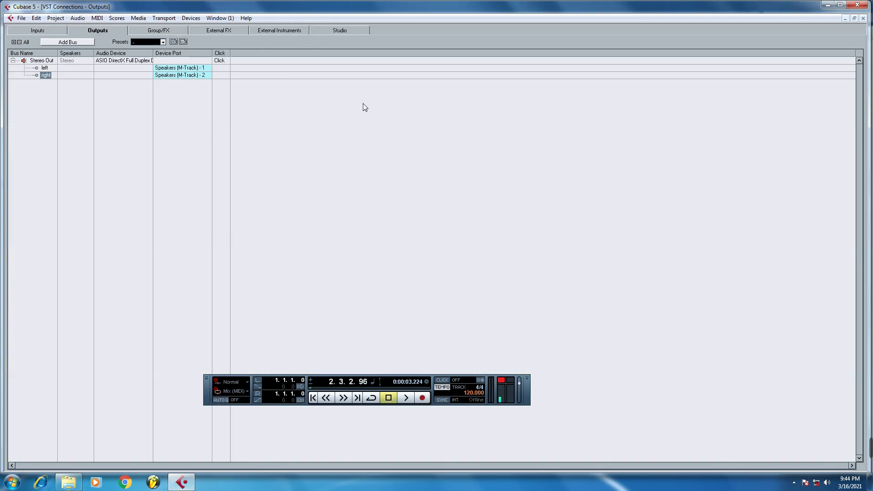
click(862, 18)
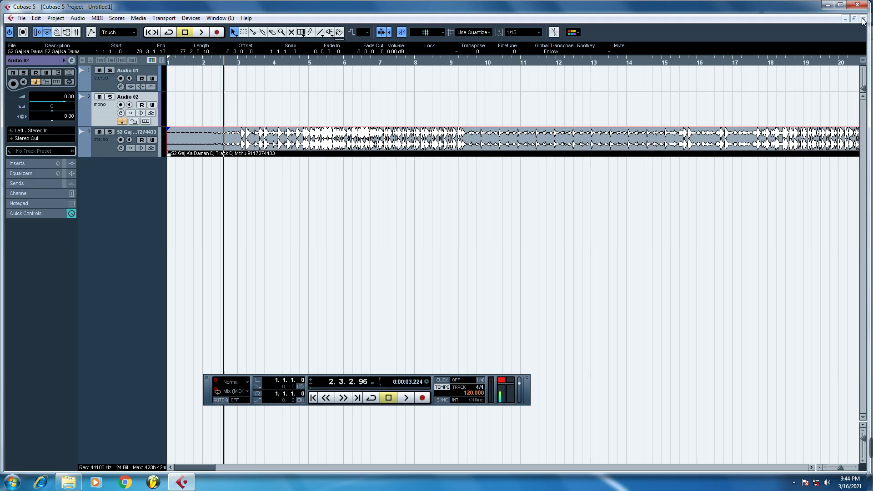
Play the backing track briefly, stop it, and switch monitoring on Audio 02 on and off.
click(202, 32)
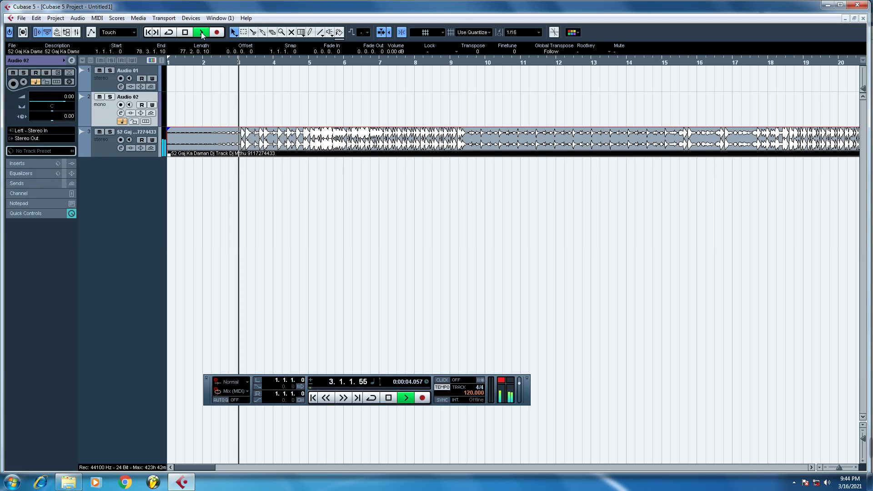
click(186, 33)
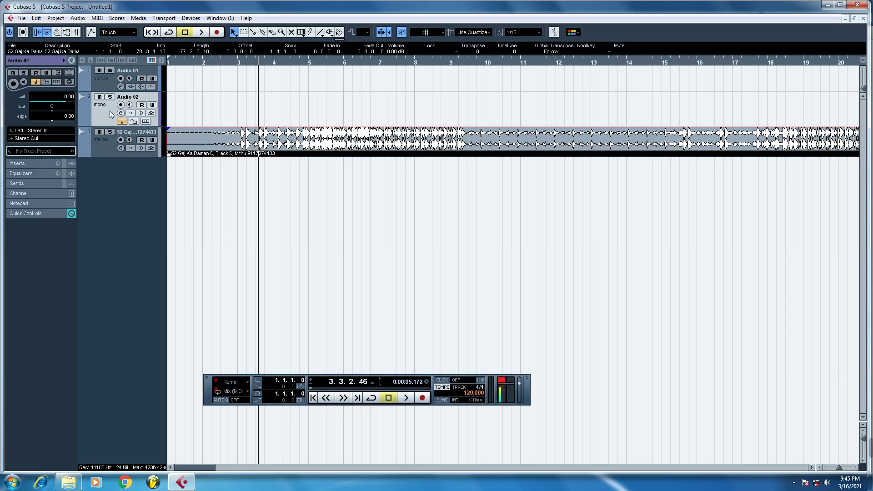
click(129, 105)
click(129, 106)
In the ASIO DirectX Full Duplex Driver device setup, hide the Digital Audio (S/PDIF) 1 and 2 output ports and apply.
click(190, 18)
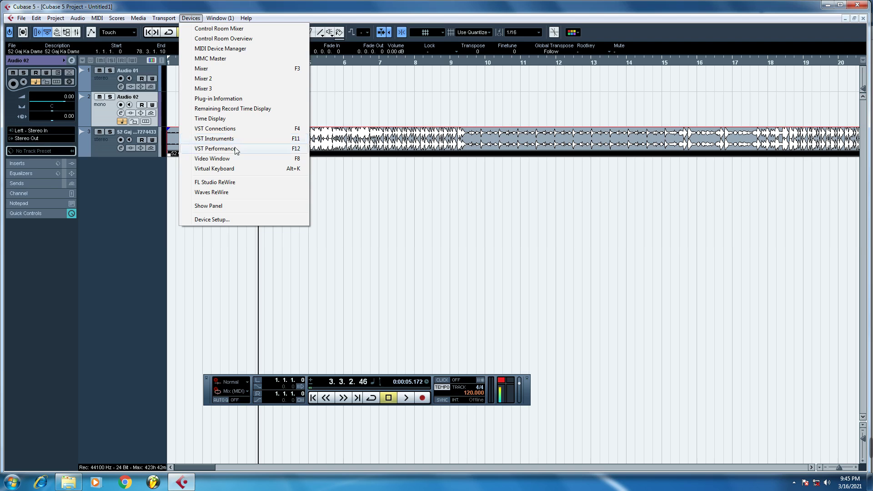
click(210, 220)
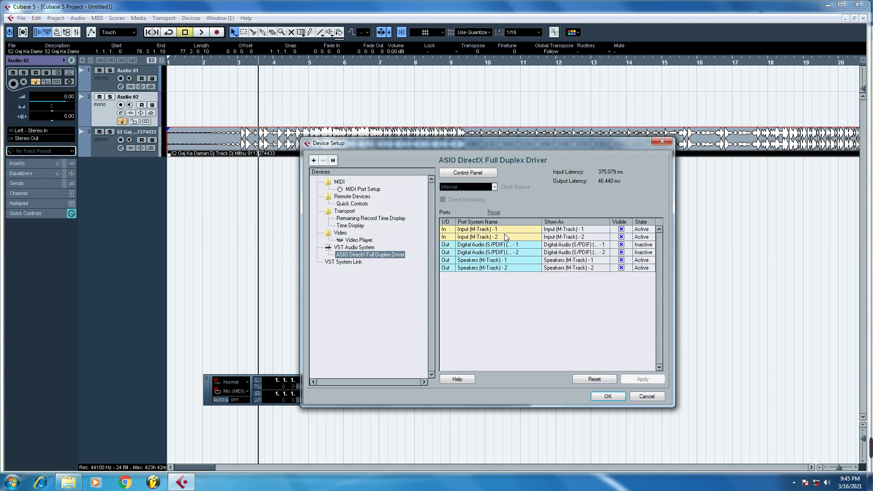
click(621, 245)
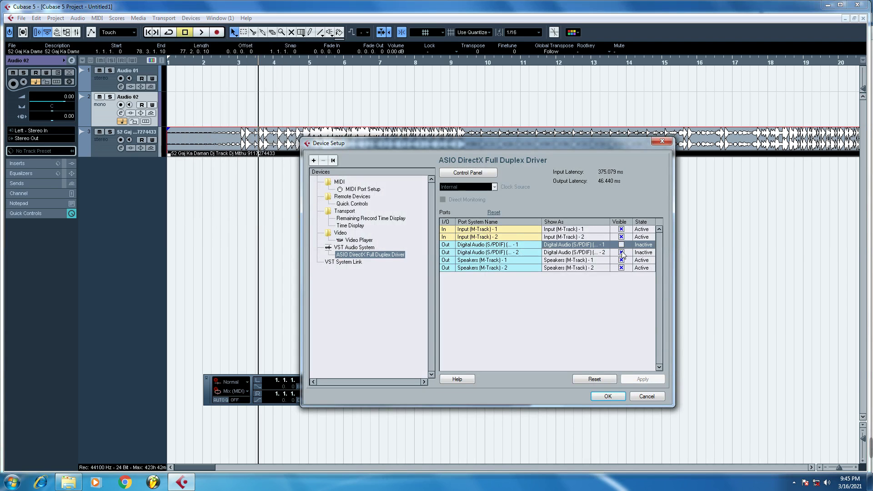
click(621, 252)
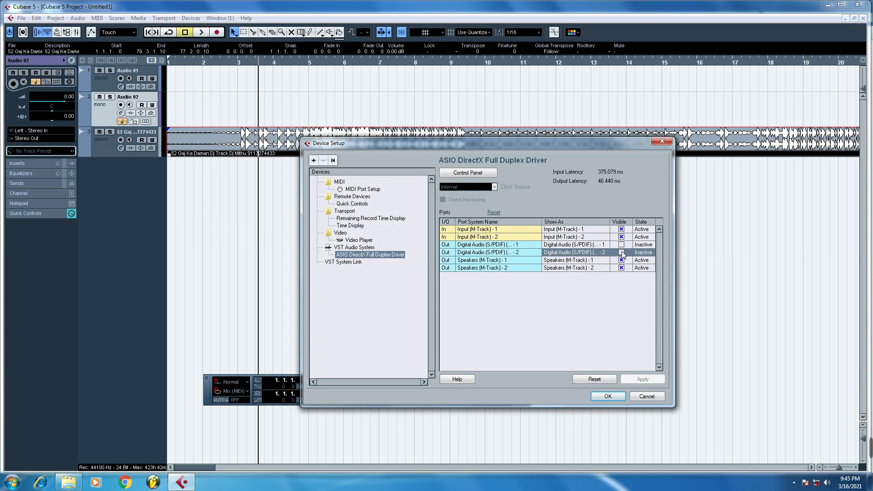
click(608, 396)
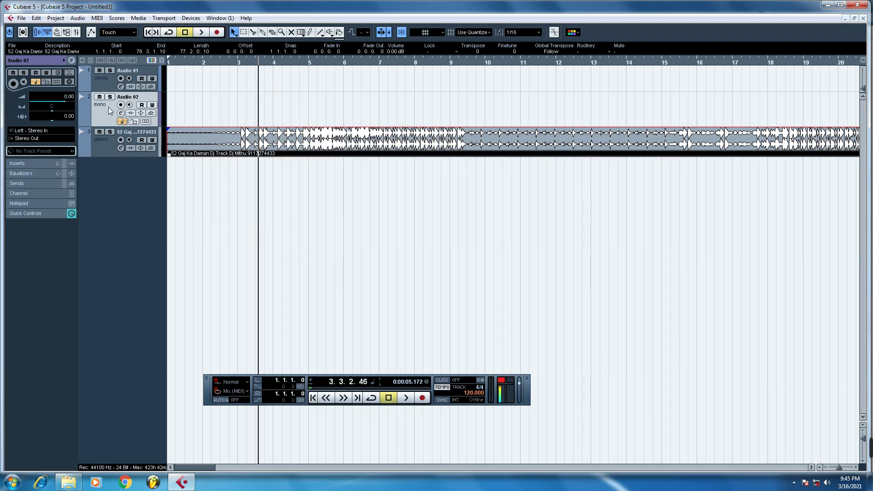
Move the imported 52 Gaj backing track above Audio 01 in the track list and disarm its recording.
drag(114, 152, 127, 78)
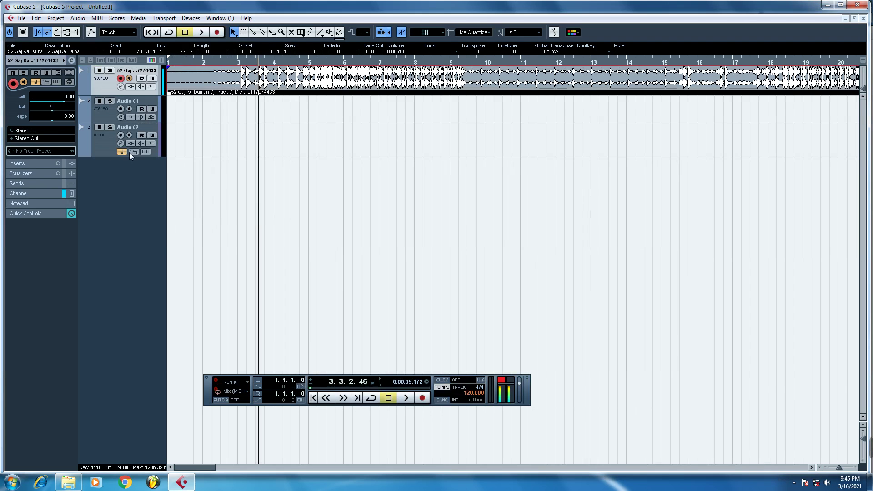
click(121, 78)
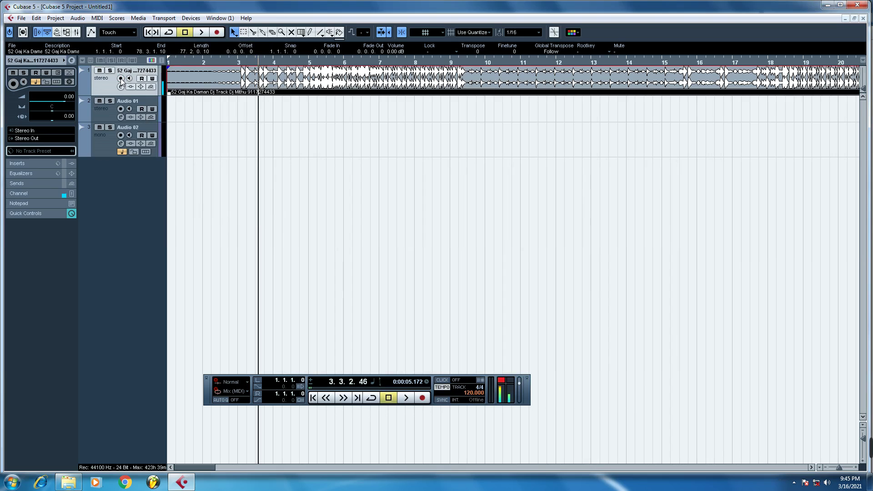
View the channel settings of the mono track Audio 02 and return to the maximized project window.
click(122, 144)
click(123, 150)
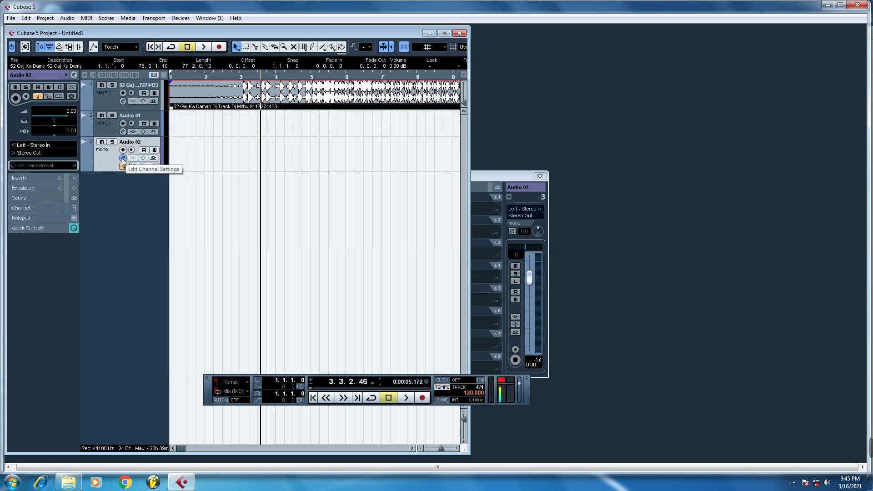
click(122, 158)
click(122, 158)
click(444, 33)
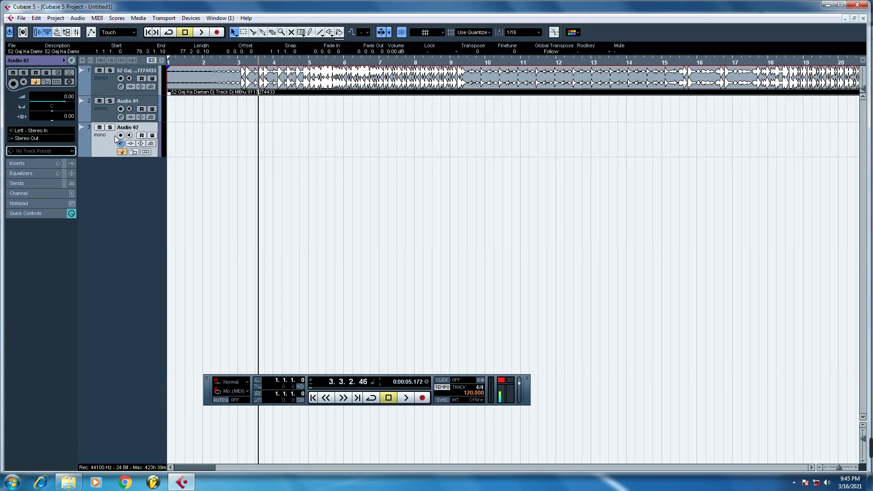
Open the program preferences and examine the VST and VST Plug-ins settings.
click(22, 19)
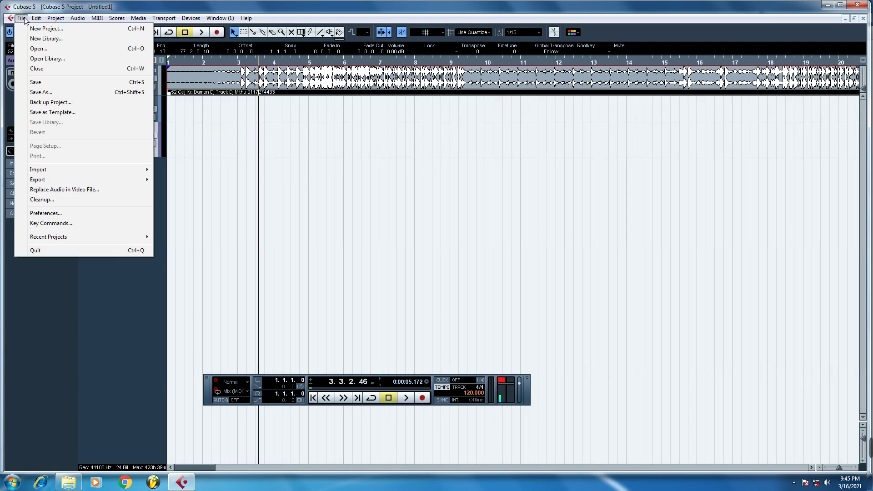
click(55, 212)
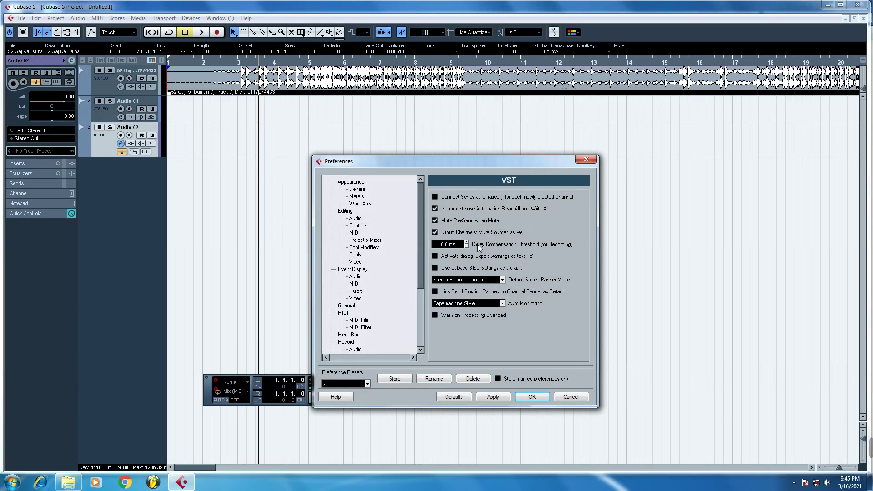
drag(418, 242, 420, 302)
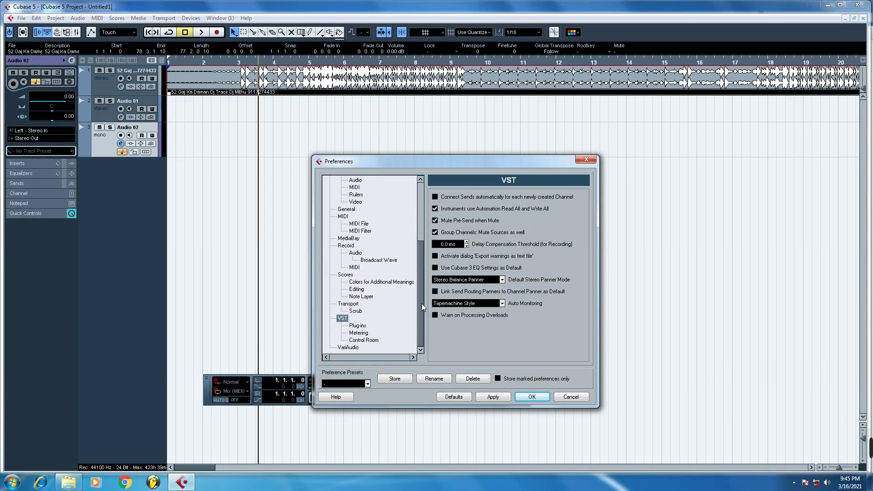
click(357, 326)
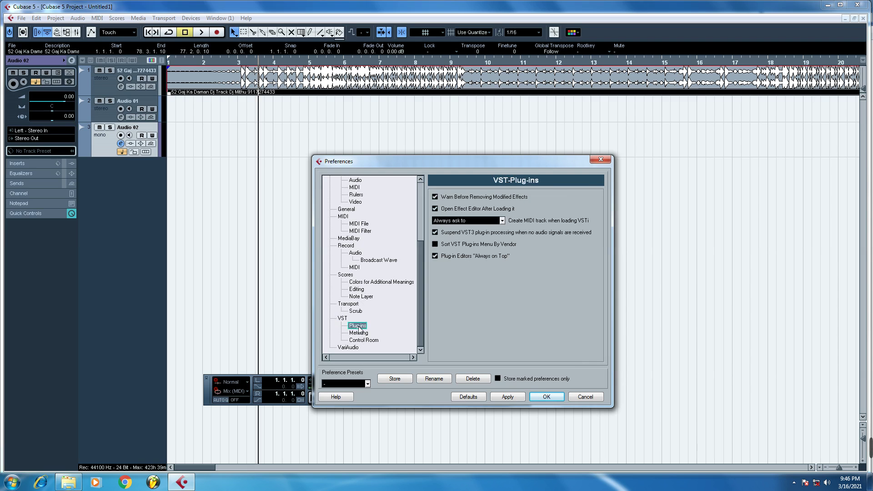
Examine the Editing and Editing-Audio preferences, including the choices for shared clip processing, audio file import and time stretch algorithm.
drag(421, 260, 425, 206)
click(347, 212)
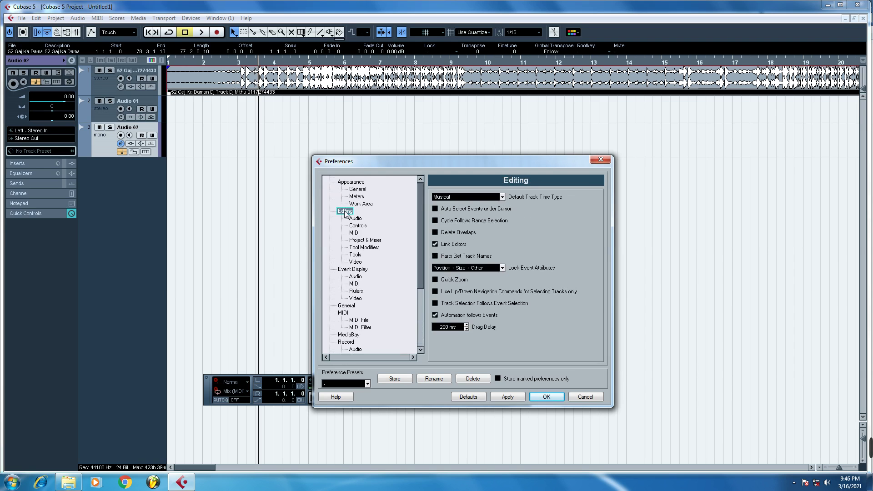
click(356, 219)
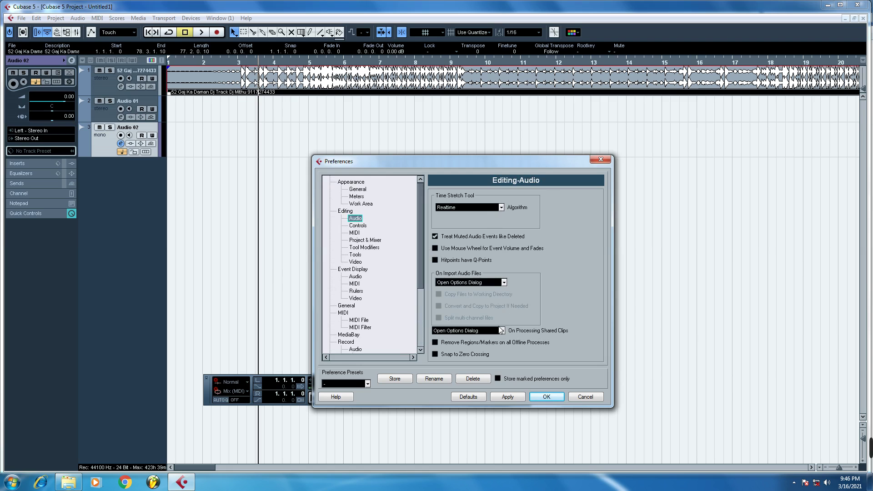
click(502, 331)
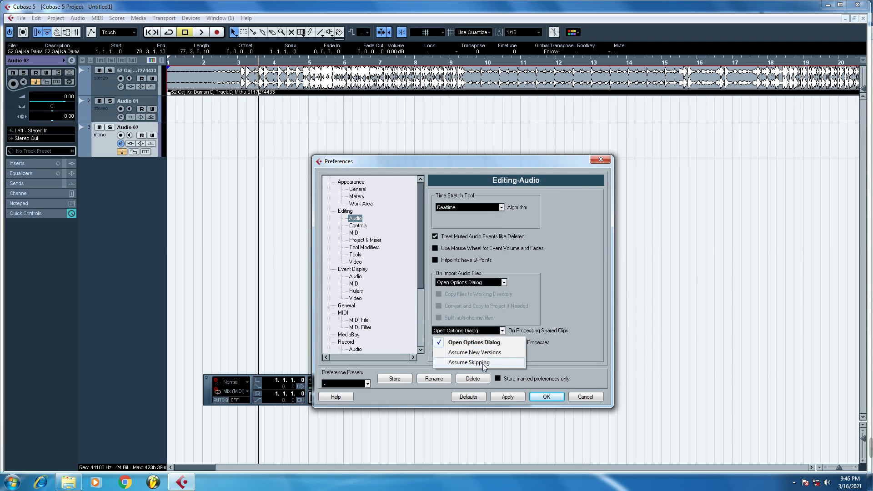
click(503, 285)
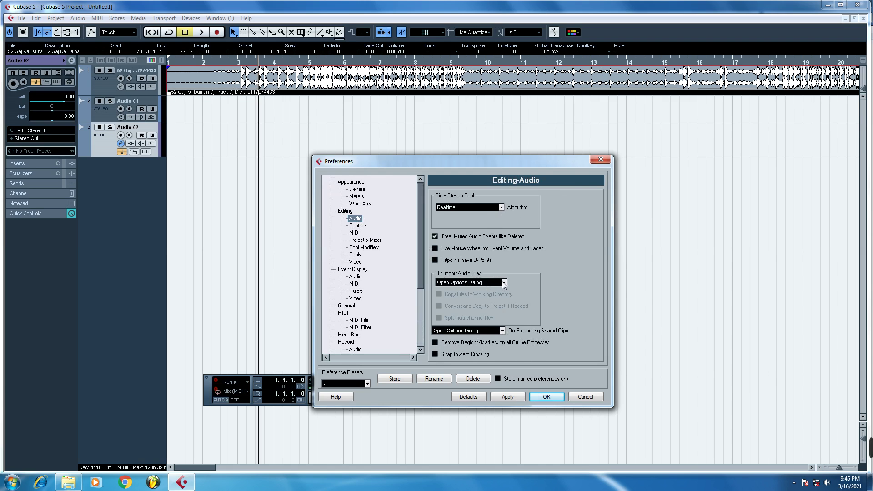
click(502, 208)
click(501, 208)
Examine the Editing preferences for Controls, MIDI and Project & Mixer, and the Event Display-Audio settings with their Wave Image Style choices.
click(358, 226)
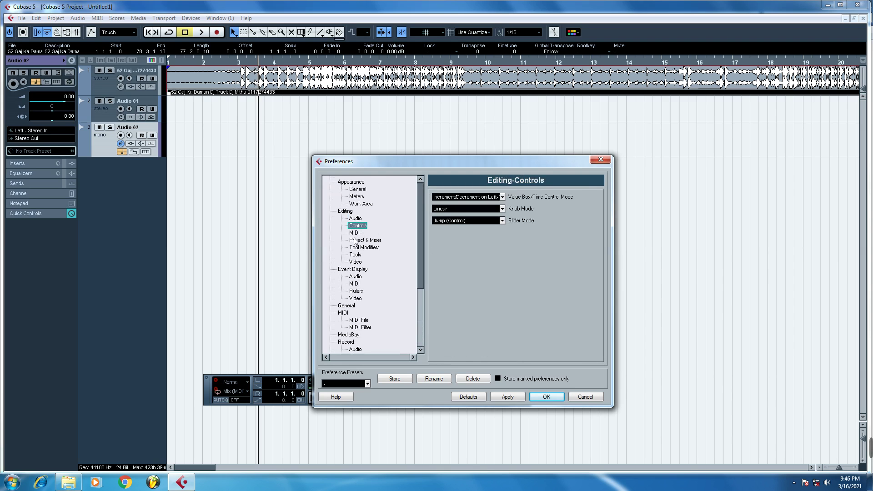
click(354, 233)
click(357, 241)
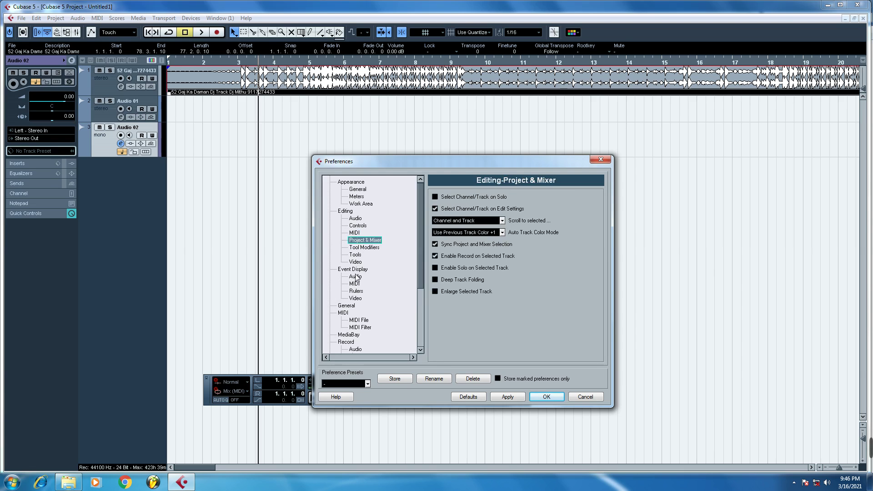
click(353, 270)
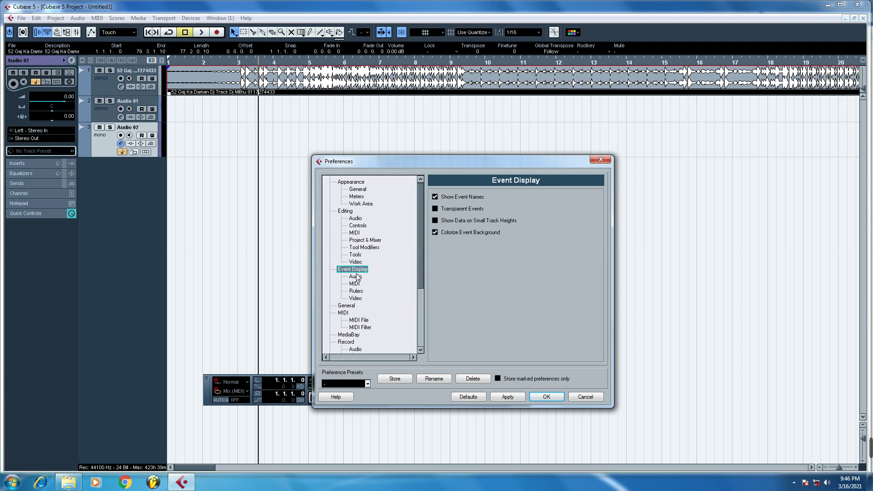
click(356, 276)
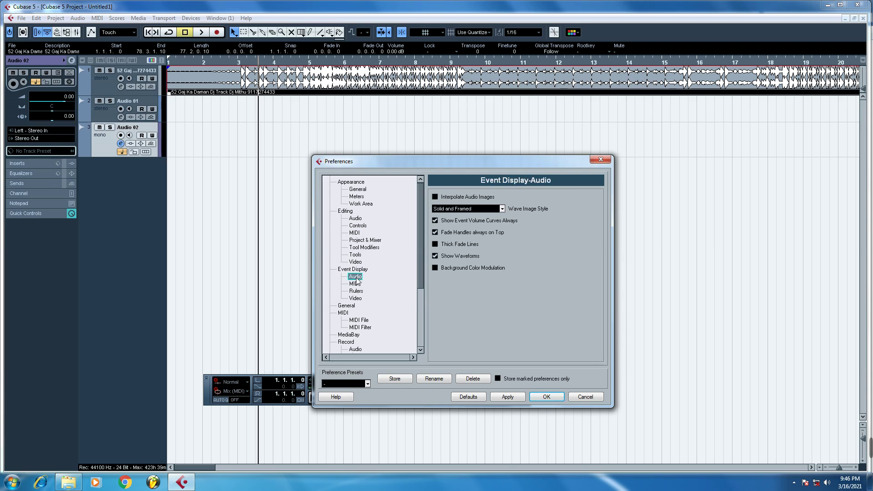
click(502, 208)
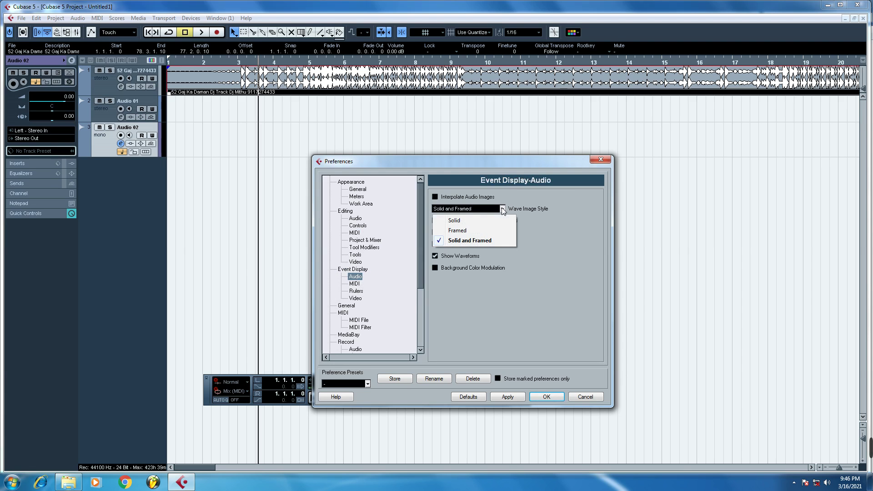
click(501, 210)
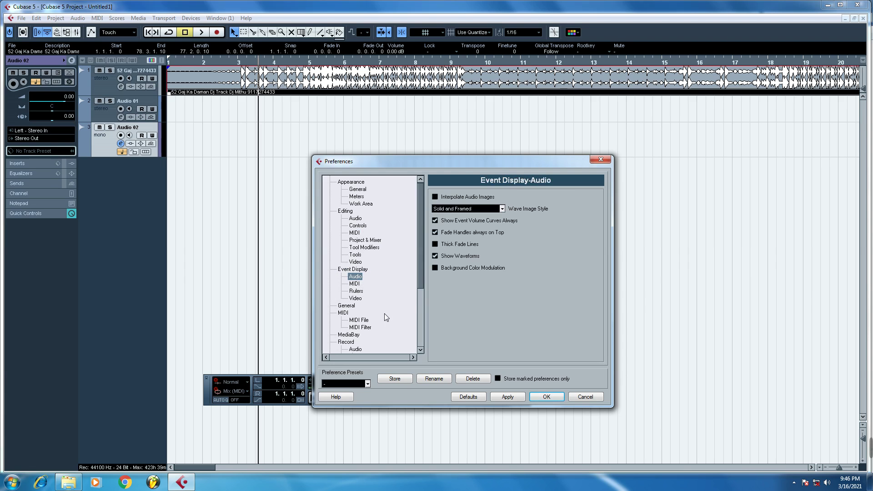
Examine the Event Display MIDI and Video, General, MIDI, VST Metering, VST and VariAudio preferences, and close the preferences without changes.
click(356, 284)
click(355, 299)
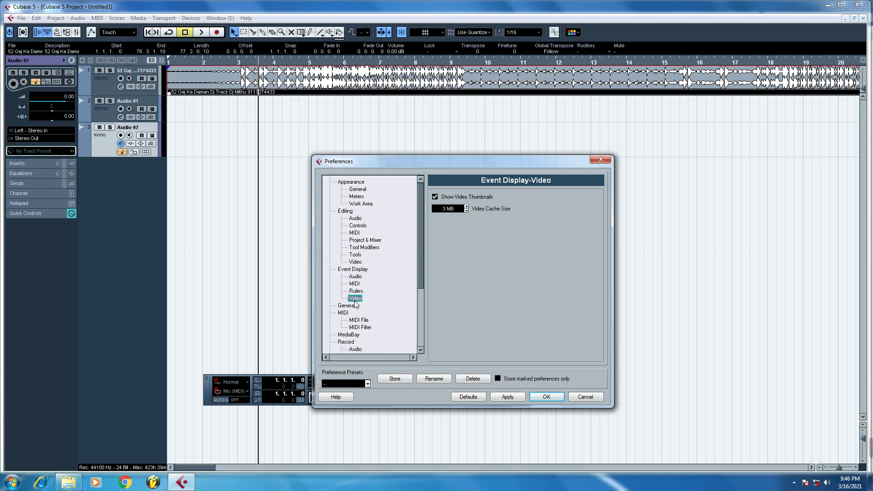
click(346, 306)
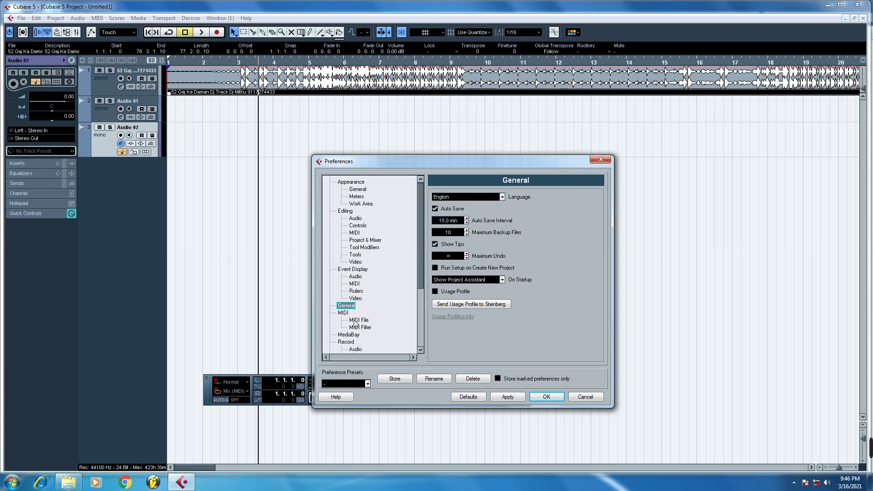
click(346, 314)
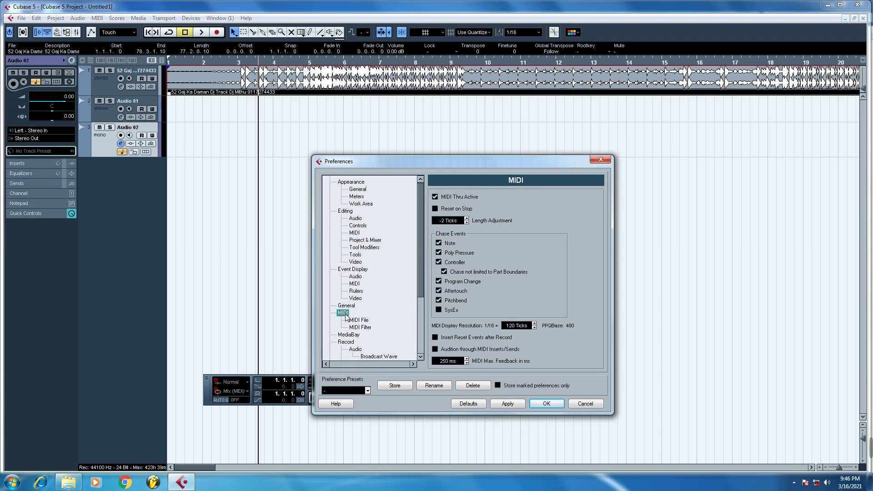
scroll(357, 327, down, 4)
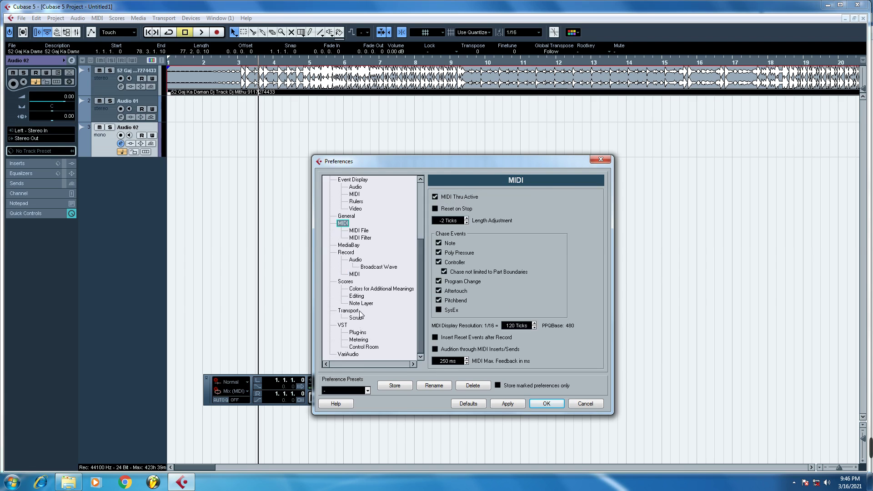
click(360, 341)
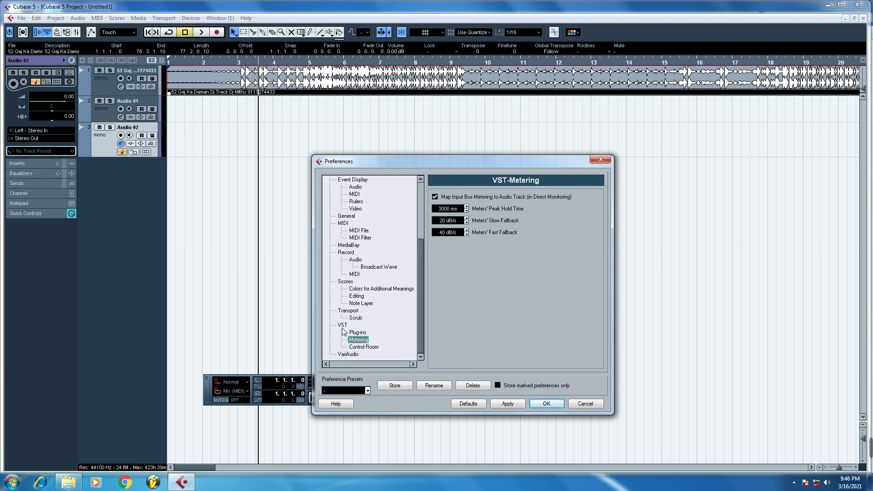
click(342, 326)
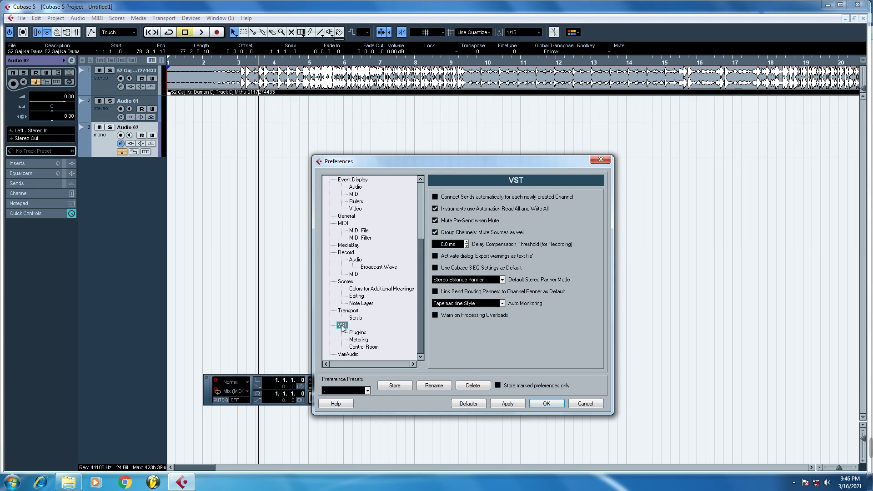
click(351, 354)
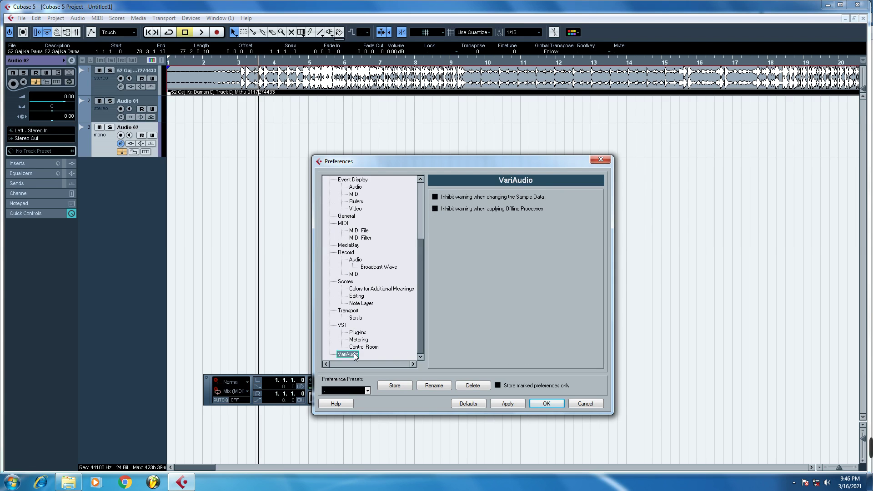
click(601, 160)
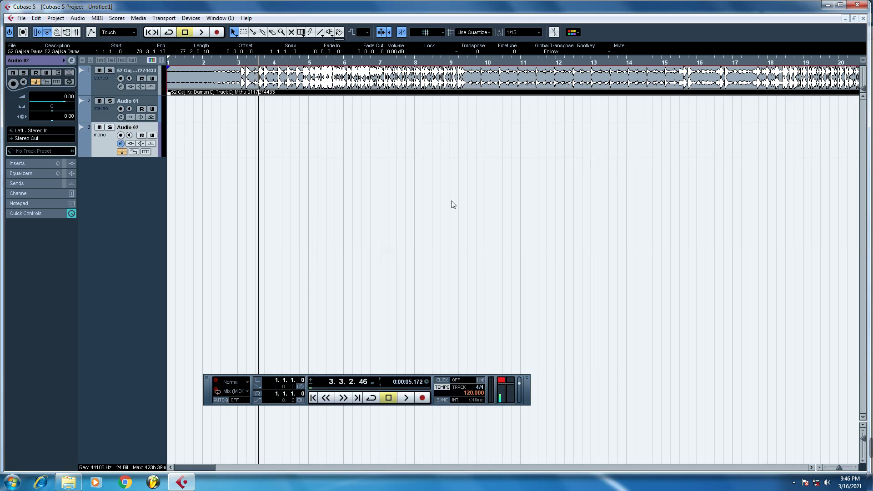
Open the channel settings of the stereo track Audio 01.
click(122, 120)
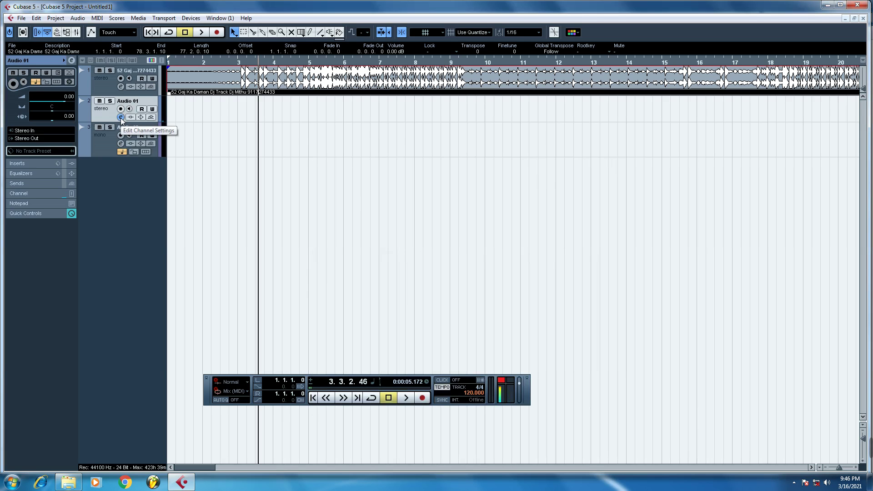
click(121, 117)
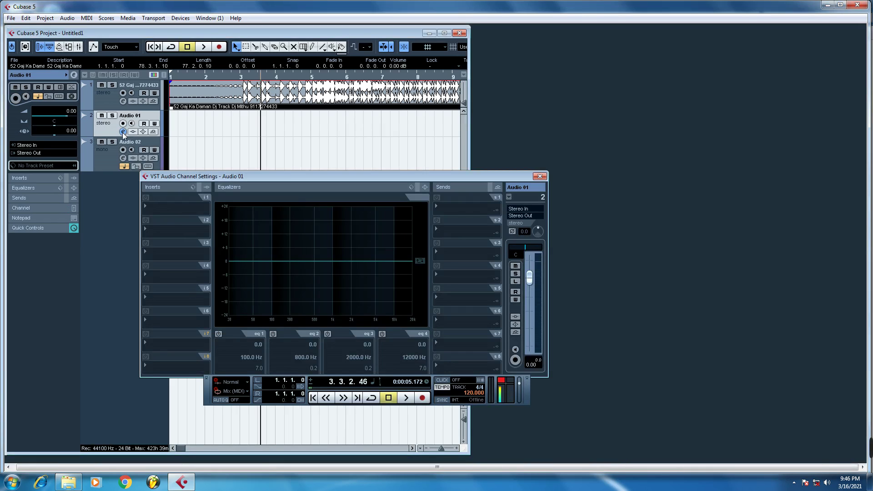
Load AutoTuneVST in the first insert slot of Audio 01 and display its editor.
click(154, 210)
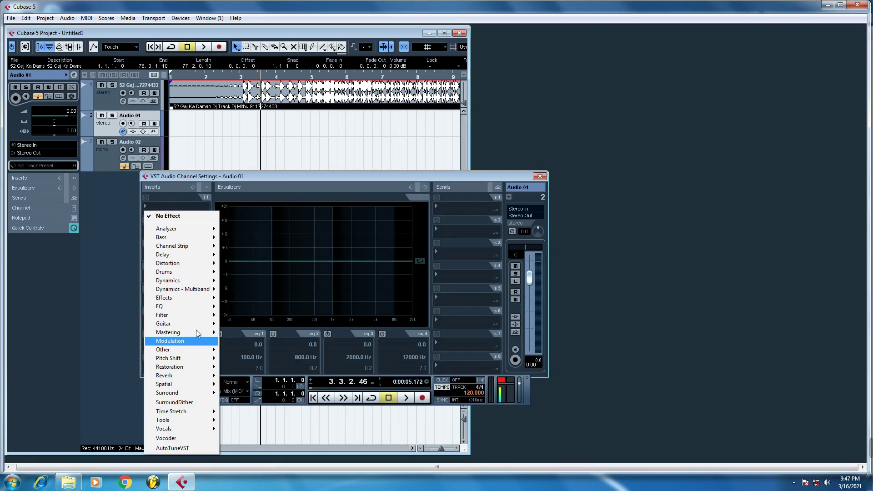
click(168, 449)
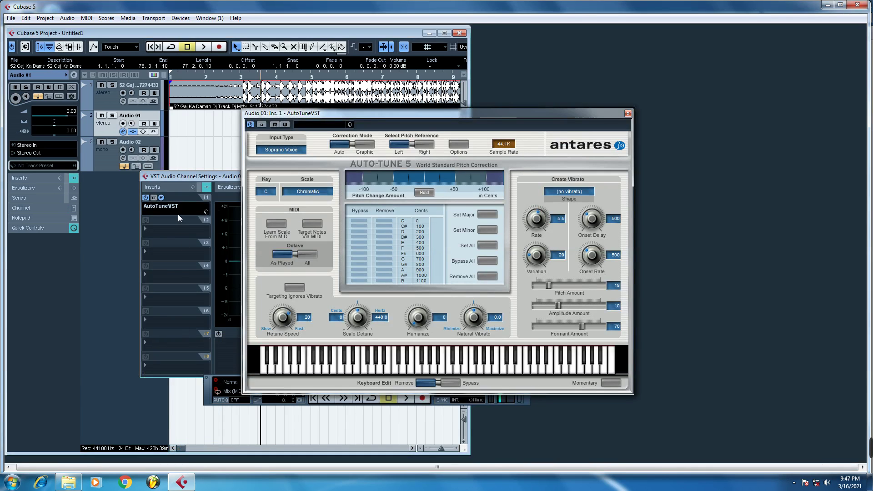
click(162, 198)
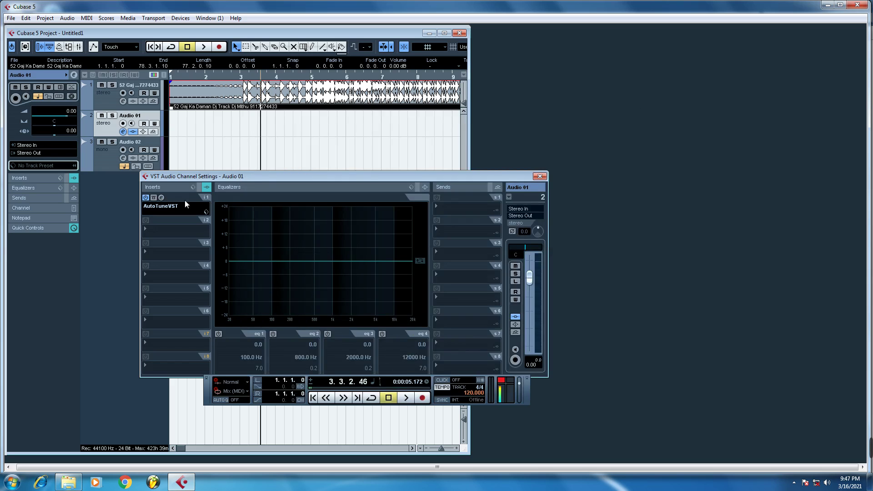
click(161, 198)
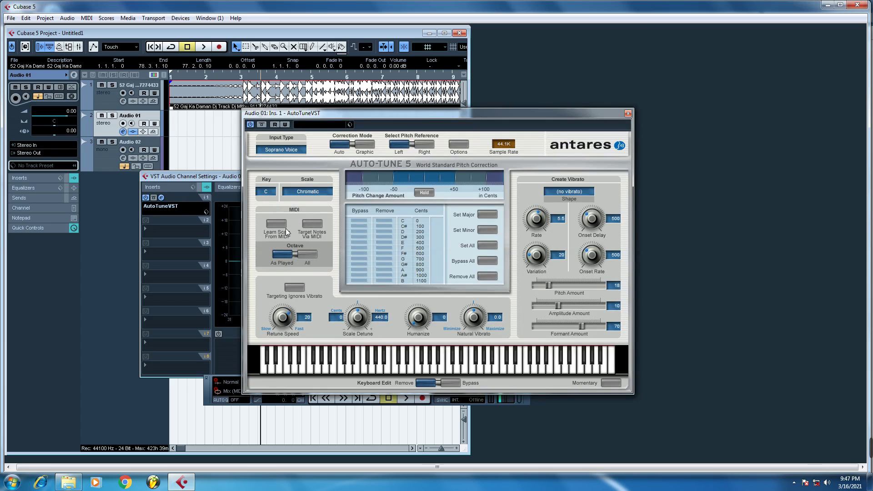
Set the Auto-Tune scale to Minor and the retune speed to 0.
mouse_move(867, 448)
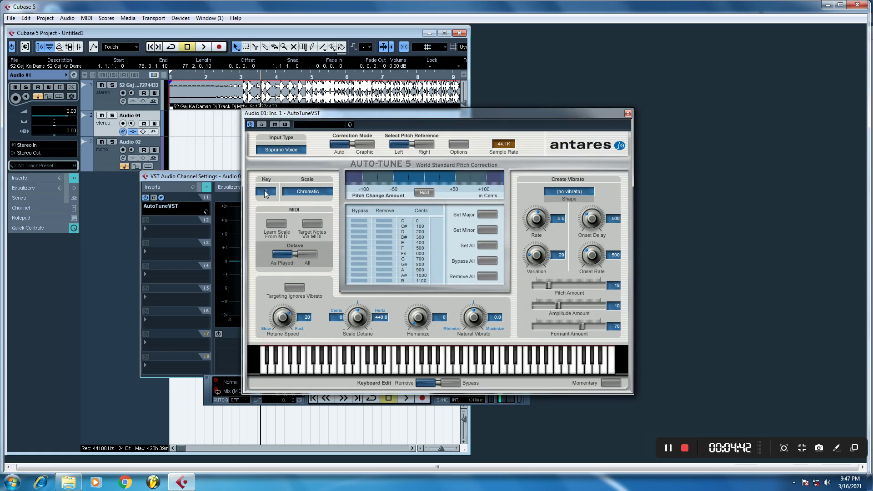
click(312, 194)
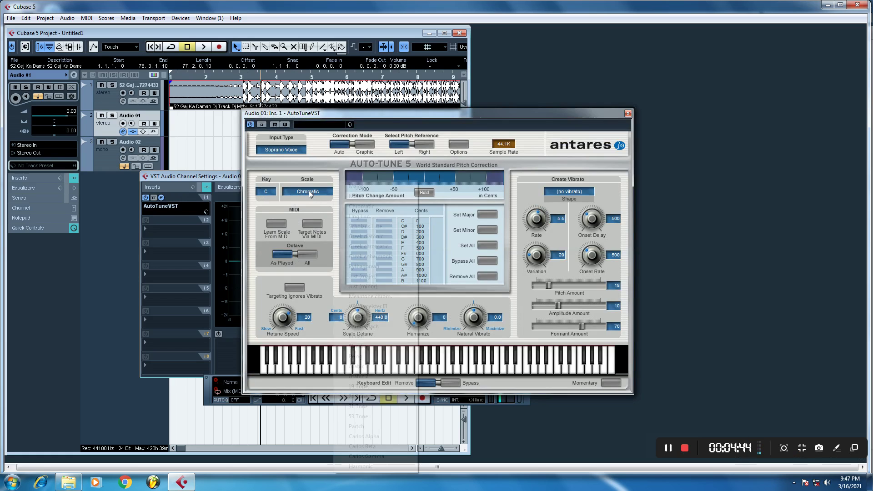
click(350, 199)
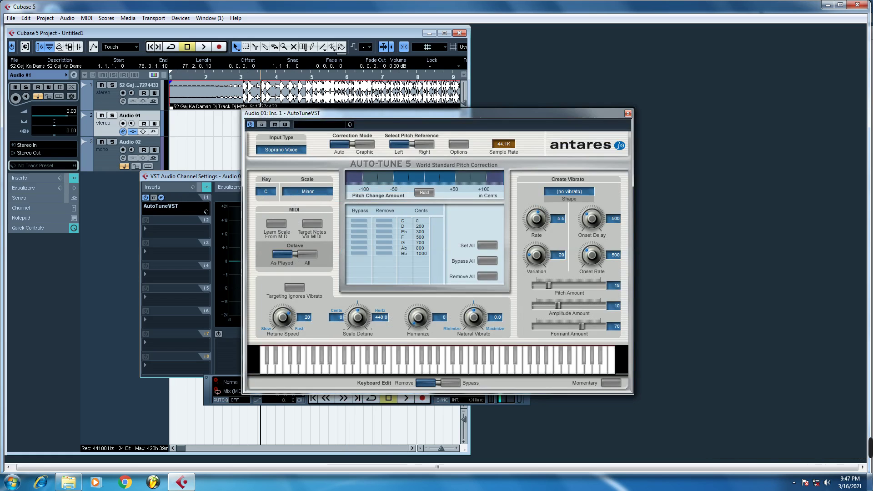
drag(295, 334, 284, 325)
Set the Auto-Tune vibrato shape to sine wave and the input type to Alto/Tenor Voice, and close the plug-in.
click(561, 193)
click(569, 213)
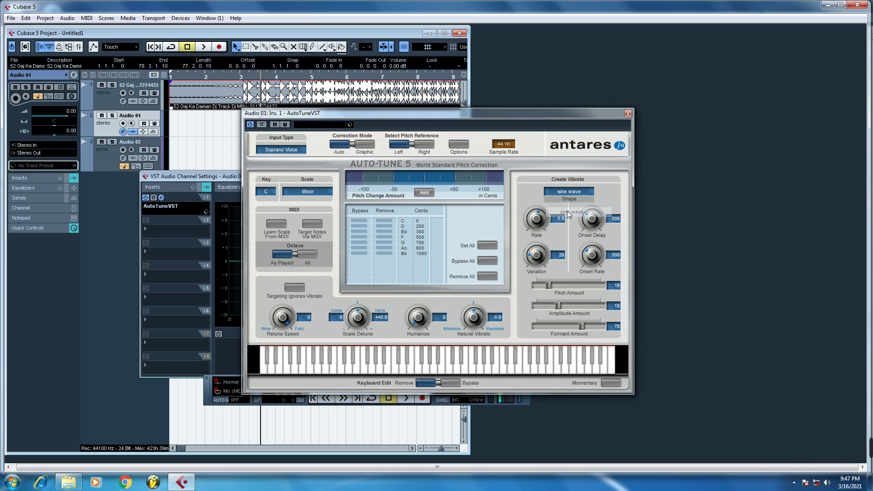
click(280, 150)
click(288, 171)
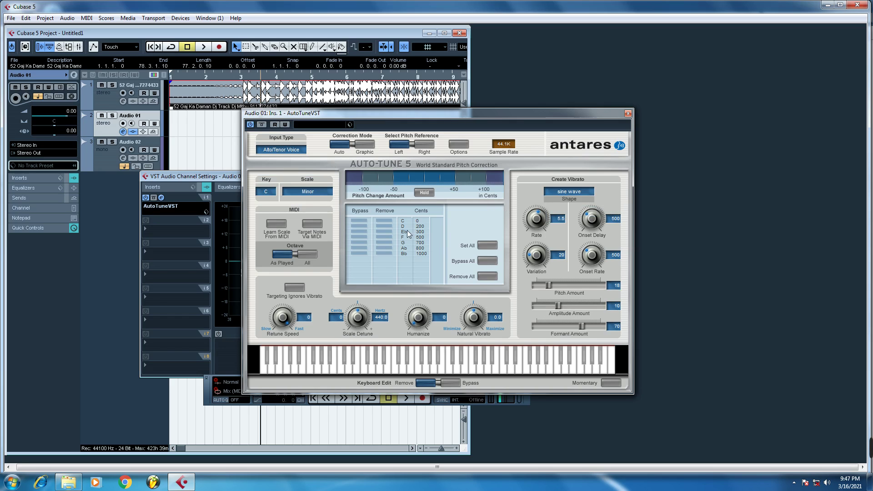
click(628, 114)
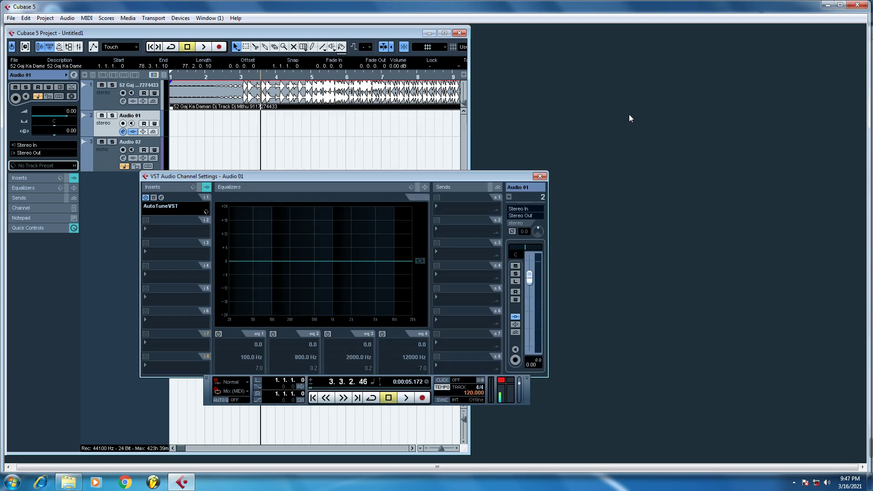
Mute the backing track and enable monitoring on Audio 01, with its channel settings in view.
click(444, 33)
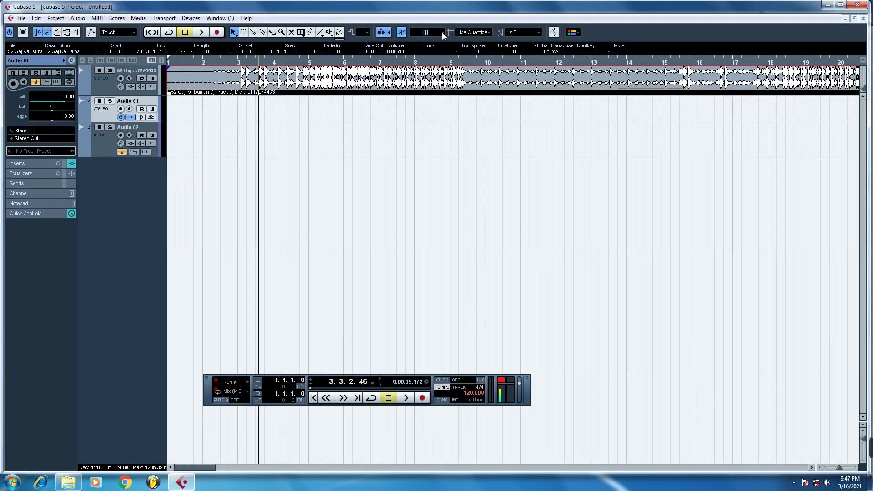
click(100, 71)
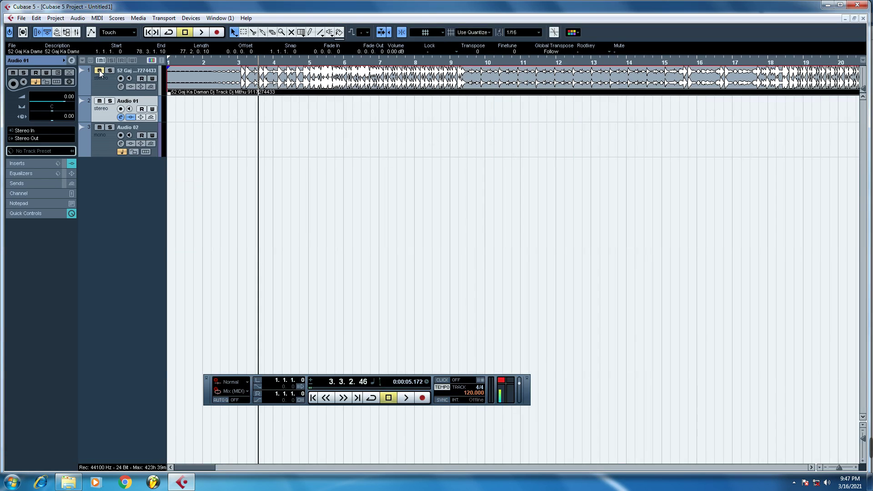
click(129, 109)
click(121, 118)
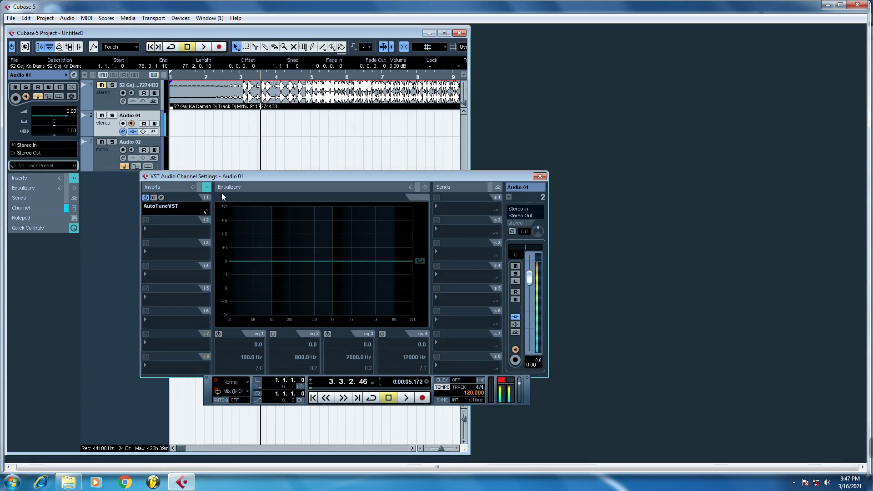
Deactivate the AutoTuneVST insert, switch off monitoring on Audio 01, and briefly play and stop the project.
click(146, 199)
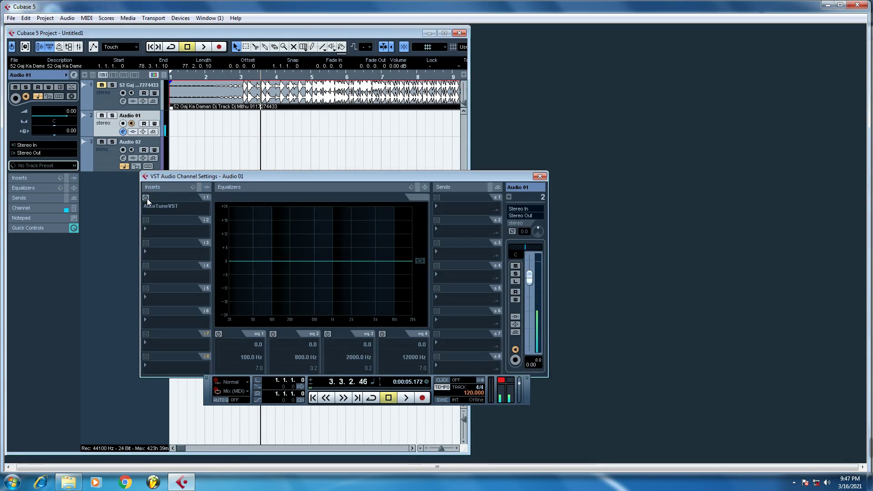
click(129, 129)
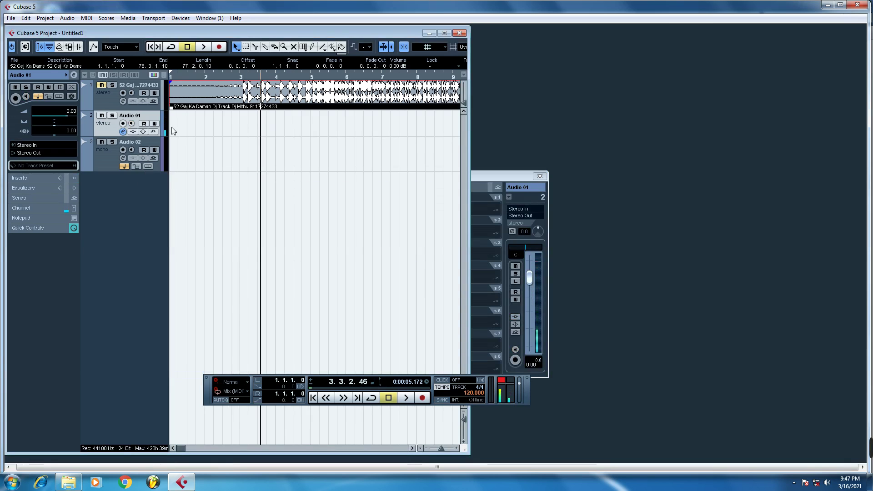
key(space)
key(space)
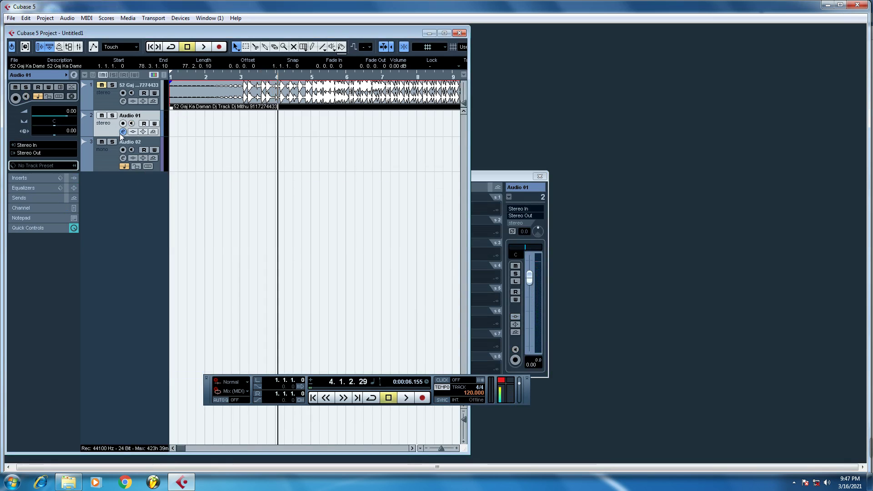
Load the ModDelay effect in the second insert slot of Audio 01.
click(444, 33)
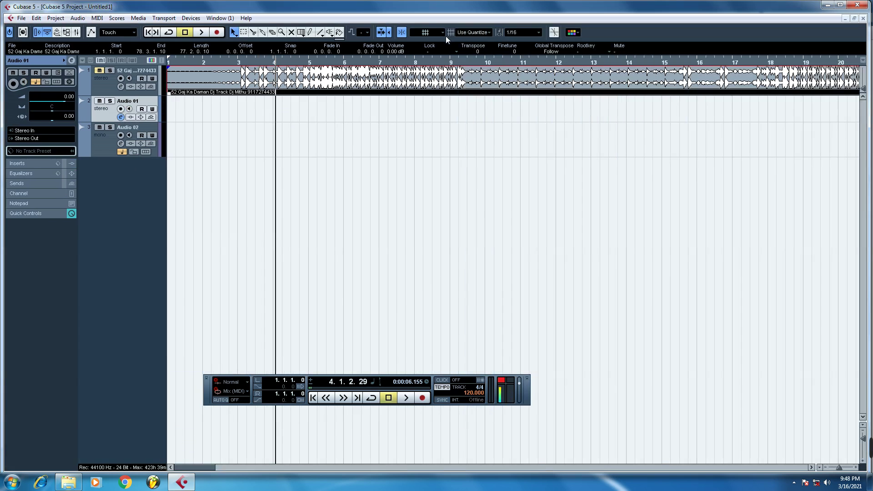
click(121, 117)
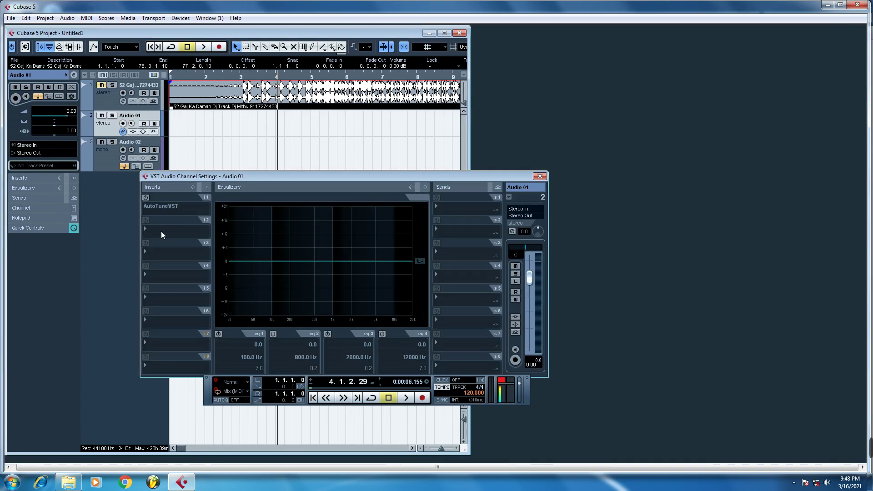
click(162, 232)
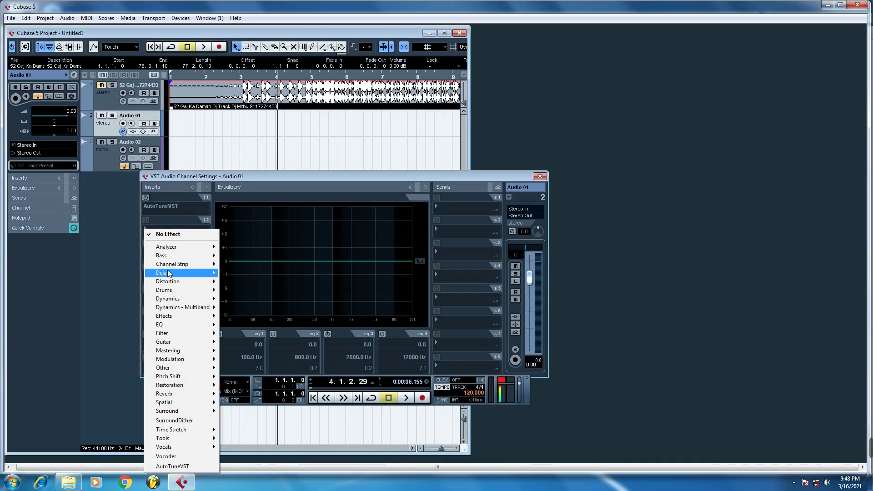
mouse_move(168, 273)
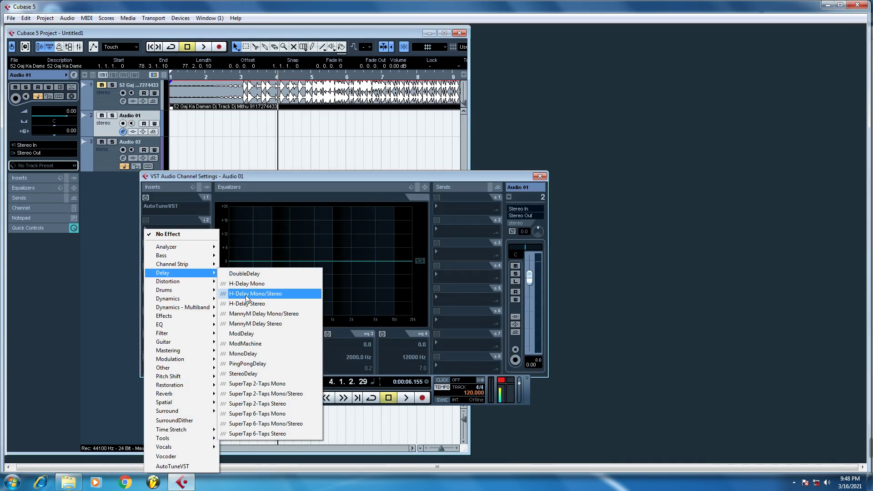
click(247, 333)
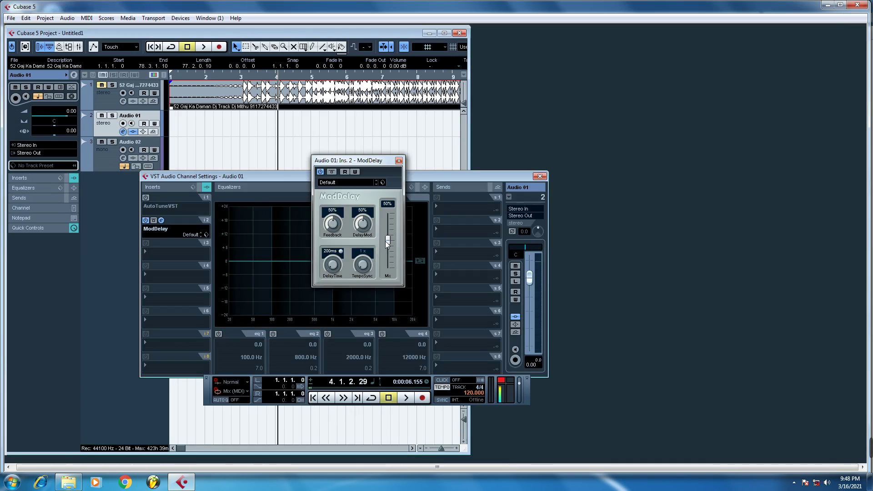
Lower the ModDelay mix, and boost Audio 01's EQ by about 2.4 at 98 Hz and 3.4 at 5180 Hz.
drag(388, 242, 388, 265)
click(398, 160)
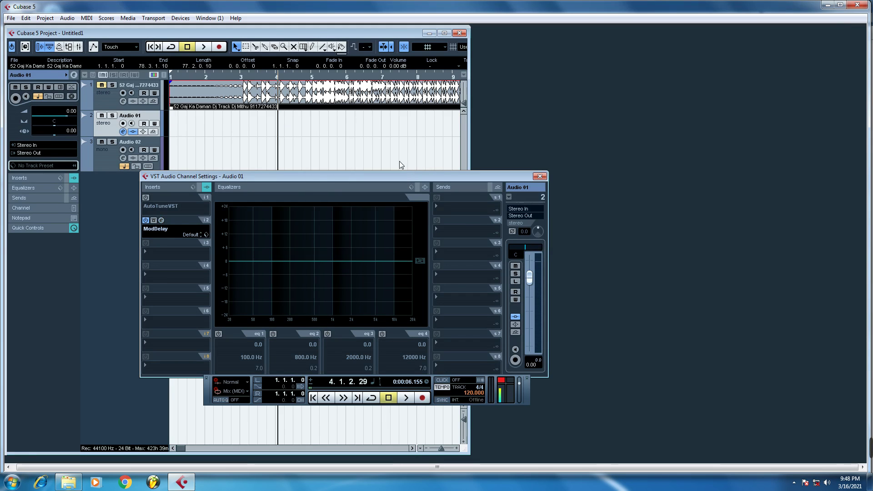
drag(370, 261, 272, 259)
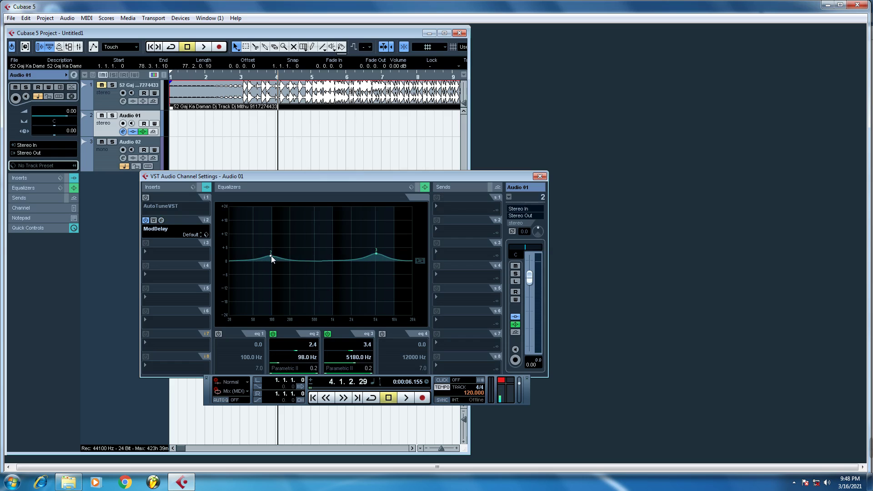
Load the Compressor in the third insert slot of Audio 01 with the Hard Rock Vocals preset.
click(153, 250)
mouse_move(174, 103)
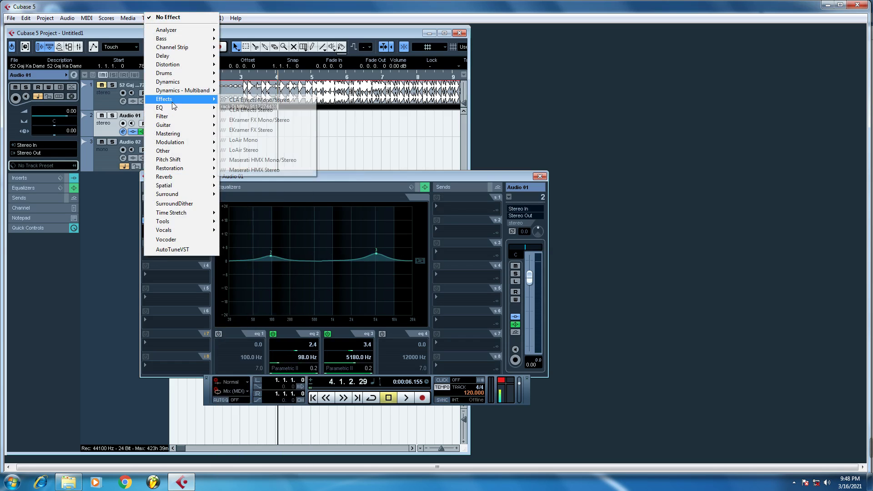
mouse_move(173, 81)
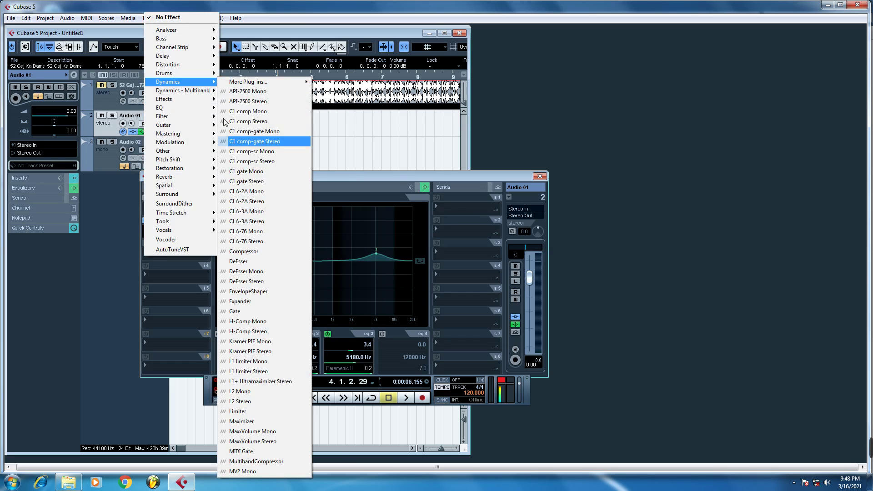
click(243, 251)
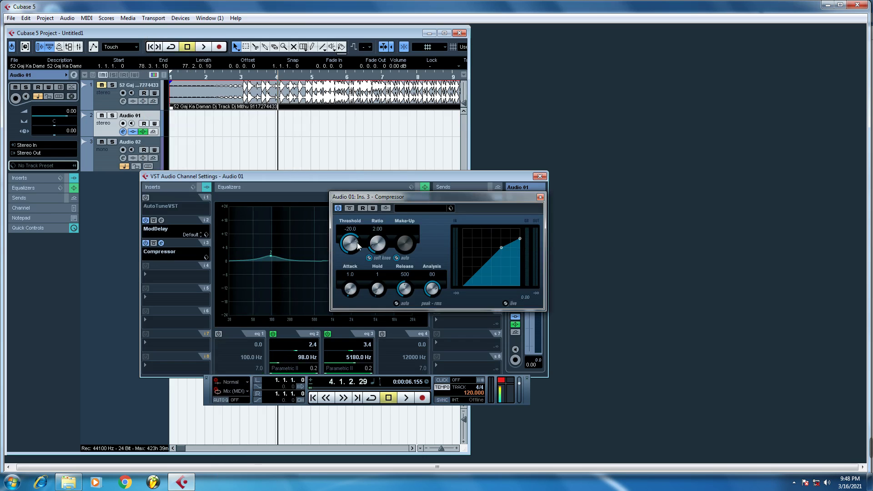
click(431, 209)
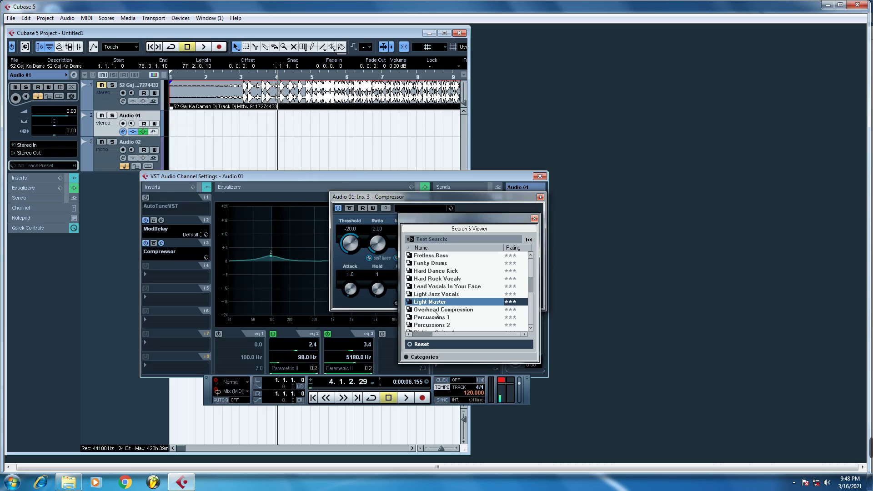
click(443, 279)
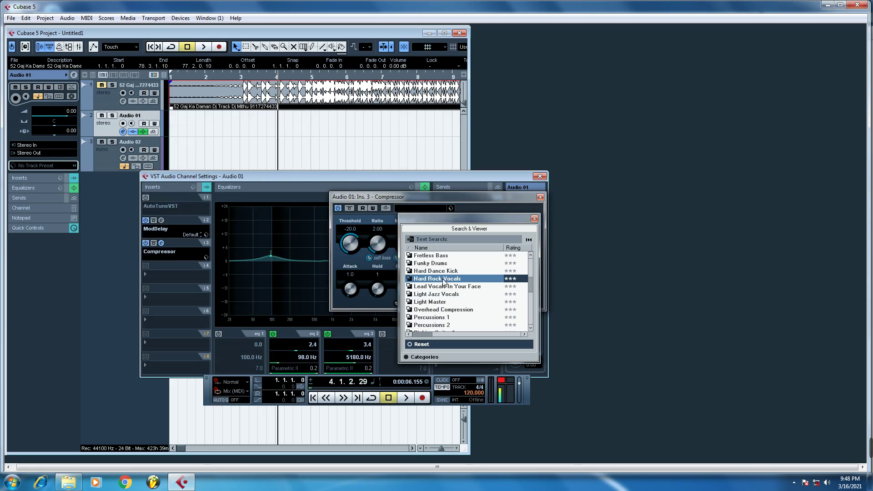
Monitor Audio 01 through the compressor, lower the threshold to about -29.2, and close the plug-in.
click(132, 124)
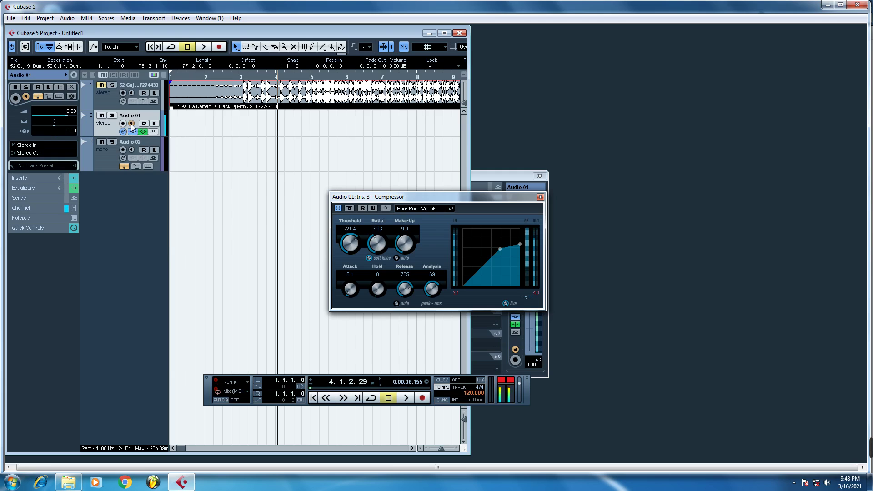
drag(351, 242, 350, 251)
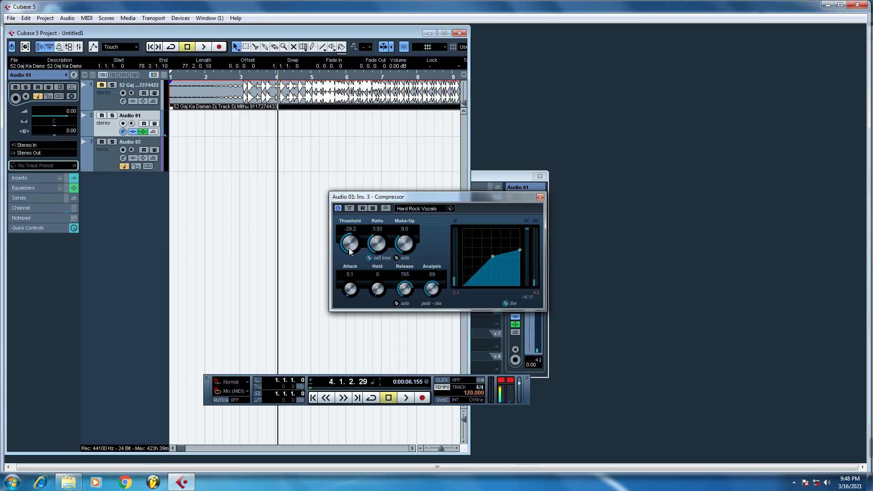
click(540, 198)
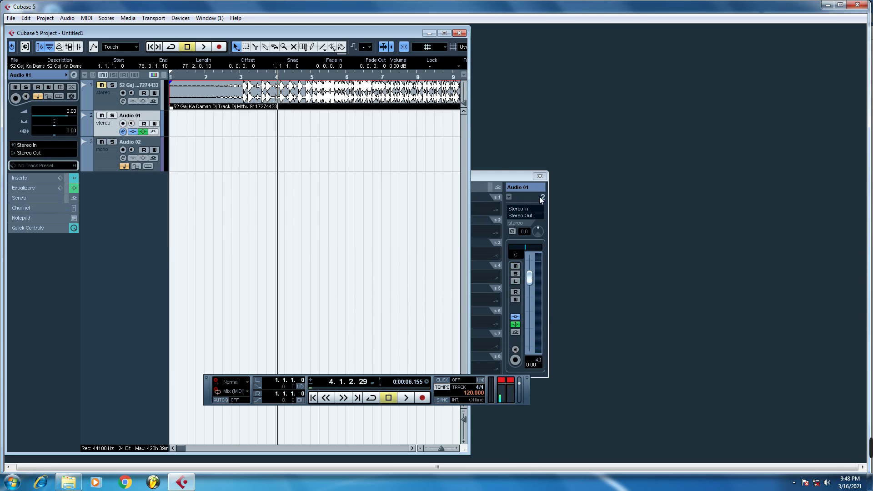
Widen the project window across the workspace, and review and close the channel settings of Audio 01.
drag(470, 160, 861, 159)
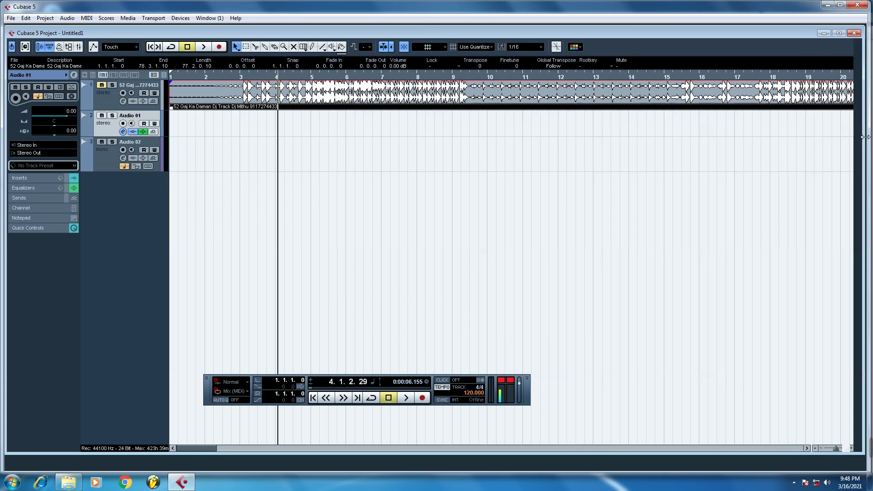
click(122, 132)
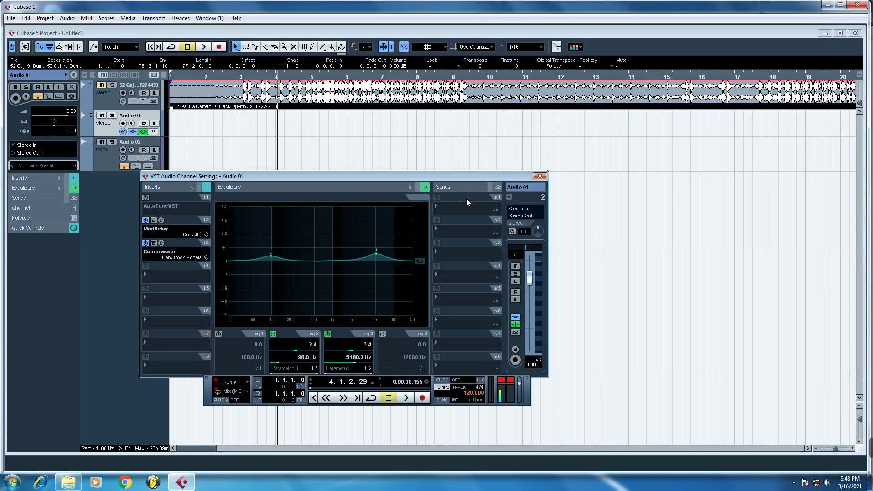
click(539, 176)
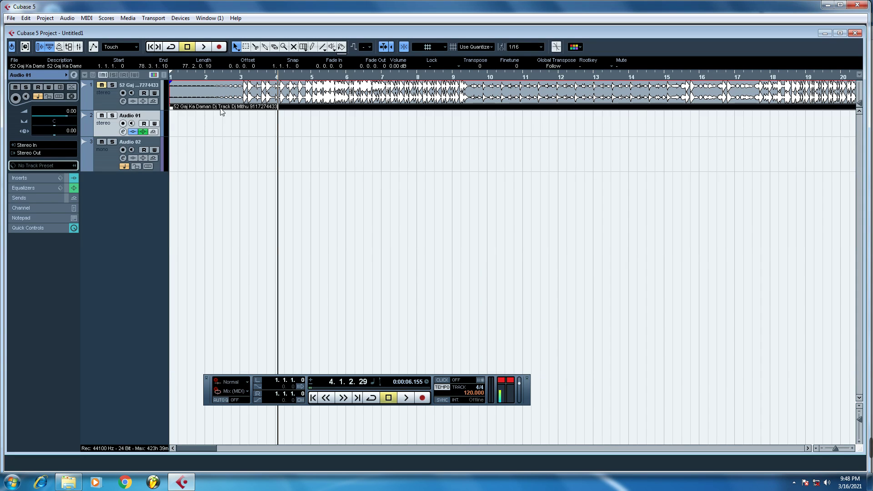
Zoom in horizontally on the timeline around the project cursor.
key(h)
key(h)
key(h)
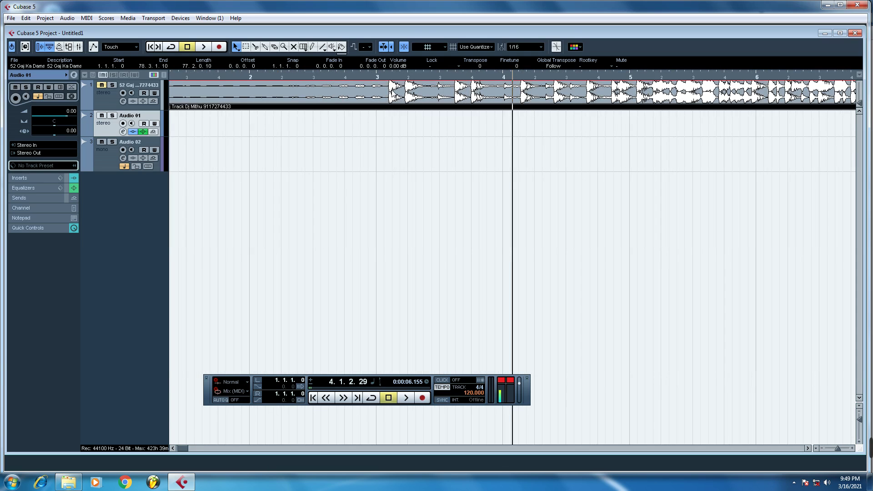
Align the backing track's first beat with the start of bar 5, using the Beat grid type and the project cursor as a guide.
drag(395, 94, 632, 94)
click(631, 77)
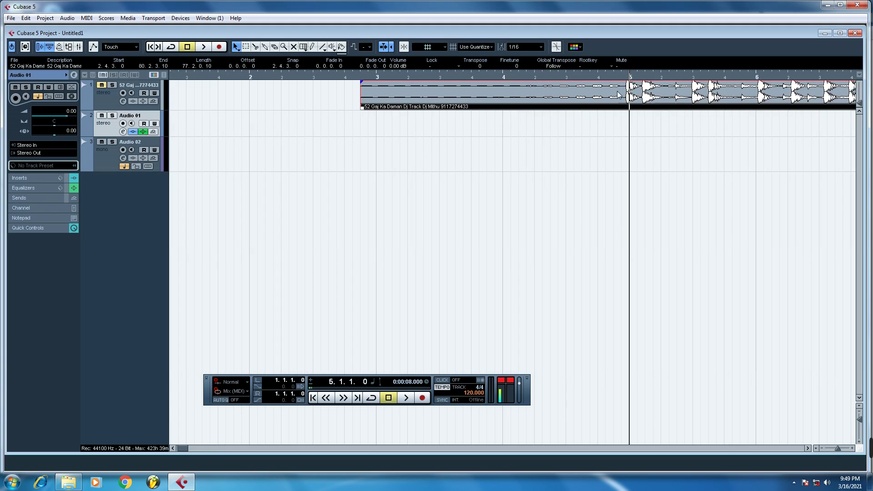
click(466, 47)
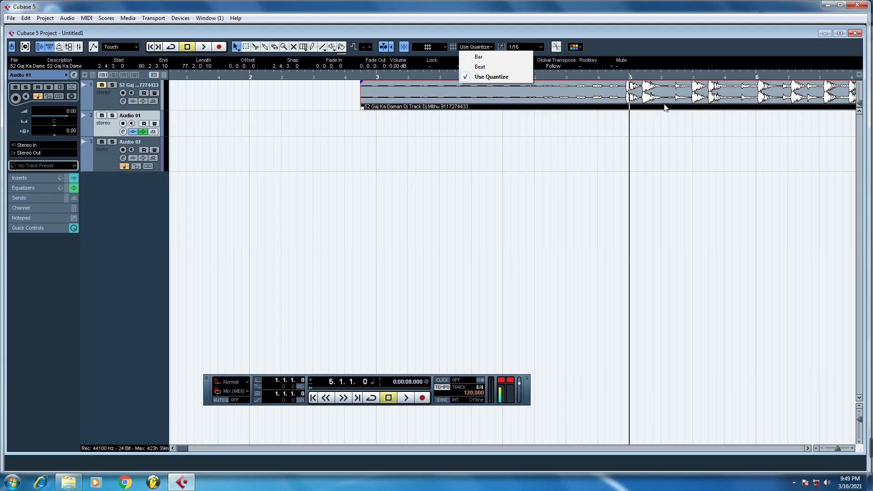
click(480, 67)
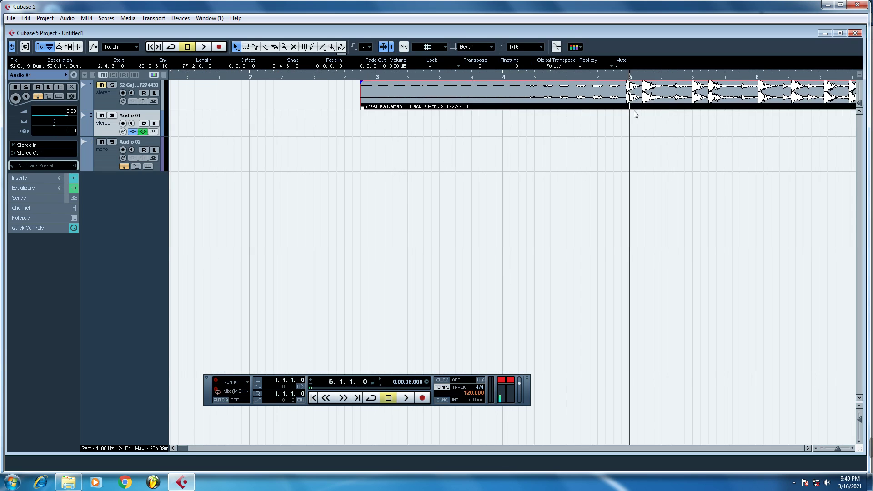
scroll(636, 115, up, 1)
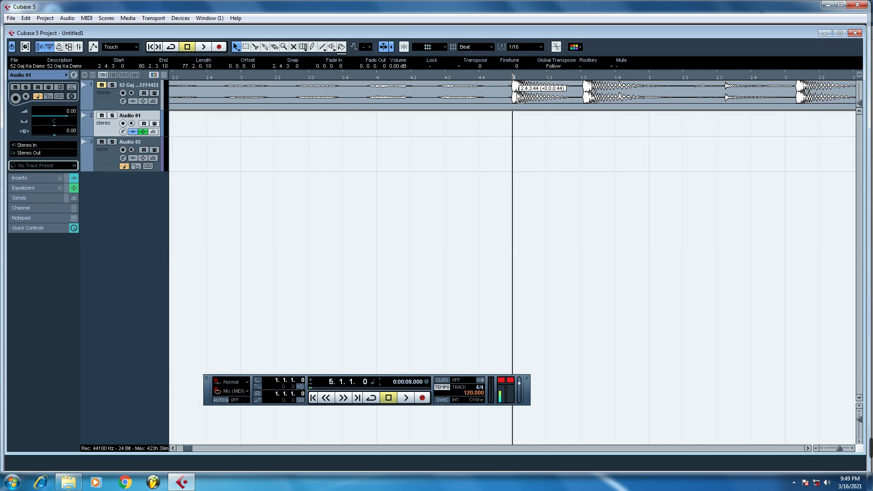
drag(516, 91, 516, 91)
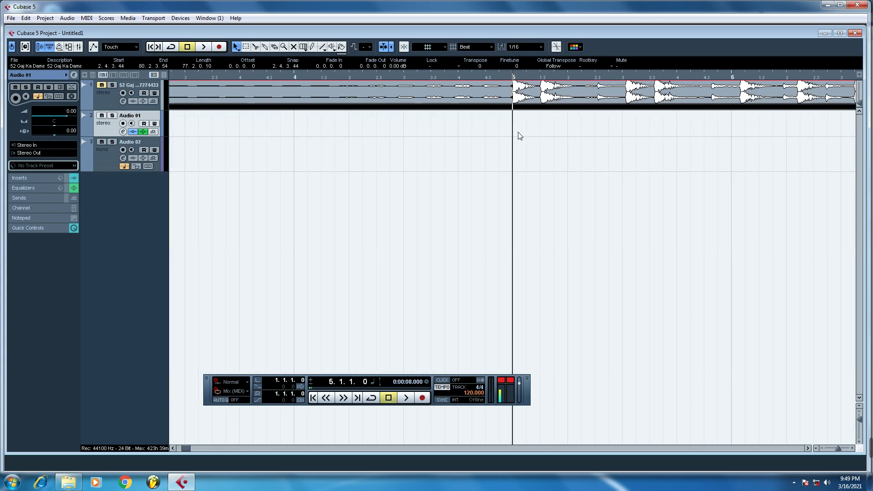
scroll(517, 134, down, 1)
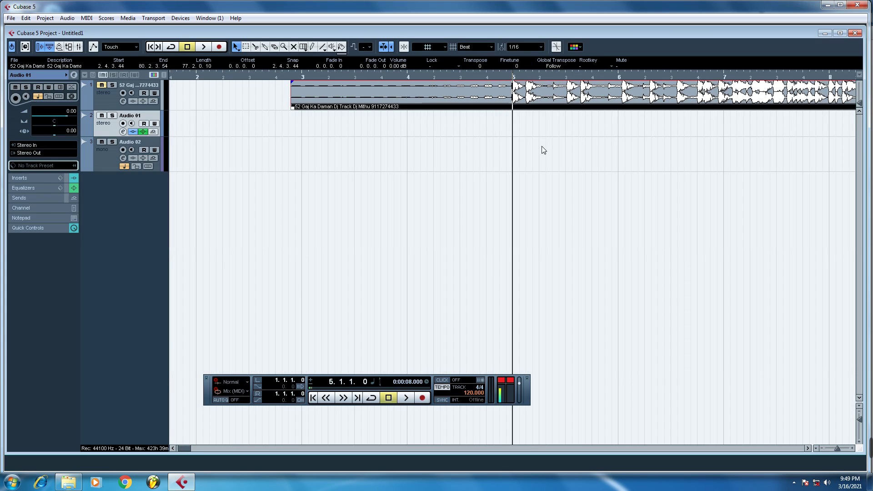
Switch the project to fixed tempo and set it to 130 BPM.
click(461, 390)
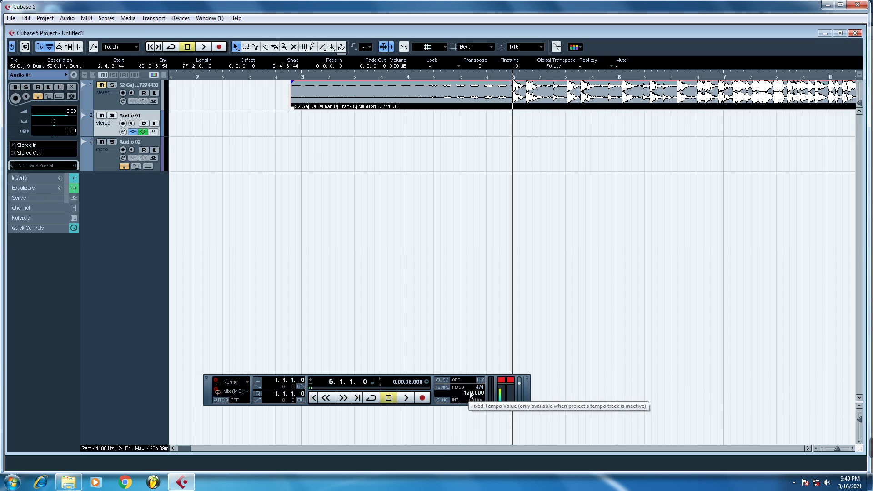
double_click(470, 392)
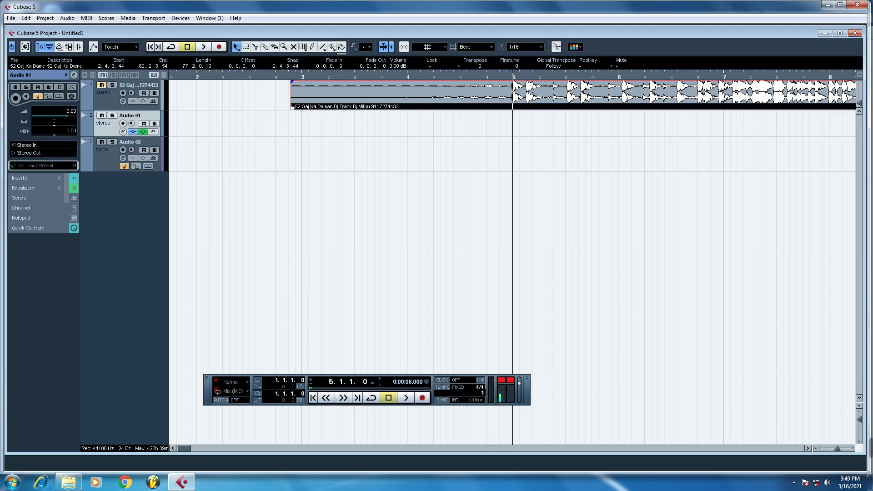
text(30)
key(Return)
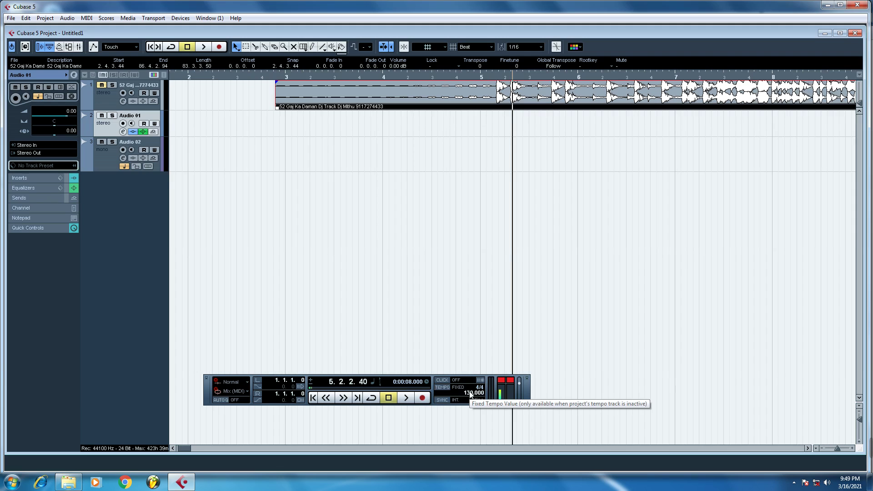
Toggle between tempo track and fixed tempo, set the fixed tempo to 110 BPM, and realign the backing track's first beat with bar 5.
click(460, 388)
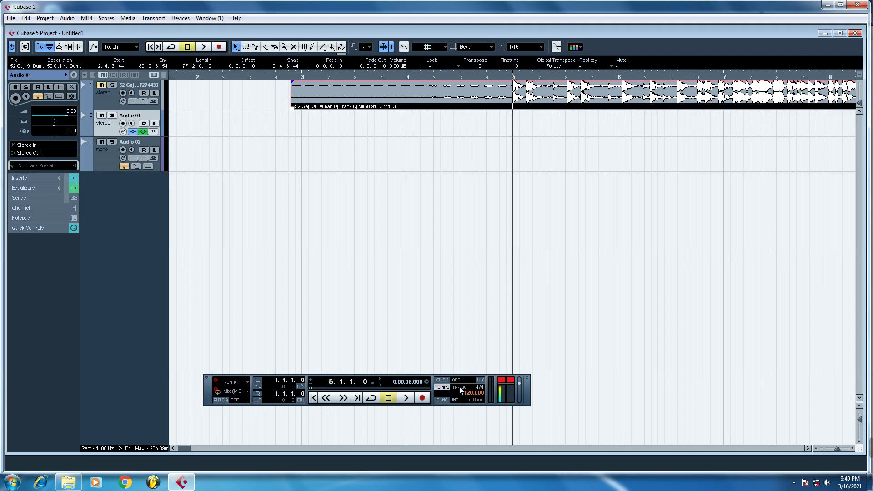
click(460, 389)
click(461, 390)
click(465, 390)
click(468, 394)
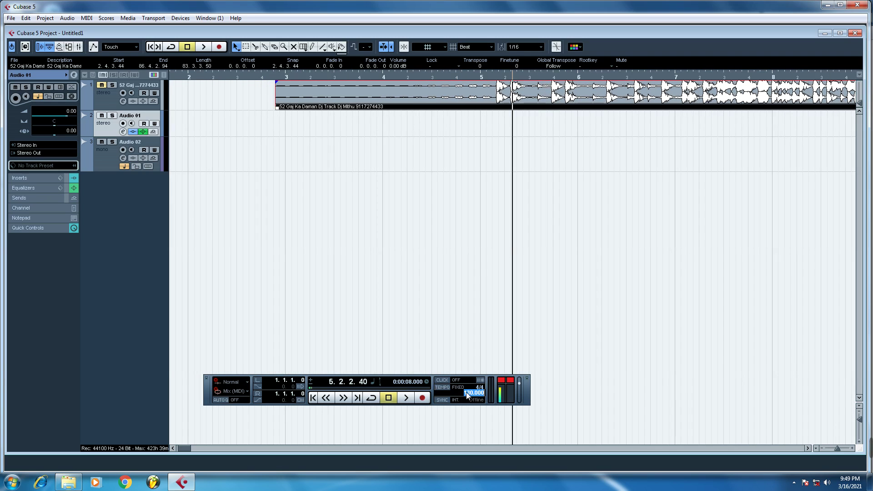
text(110)
key(Return)
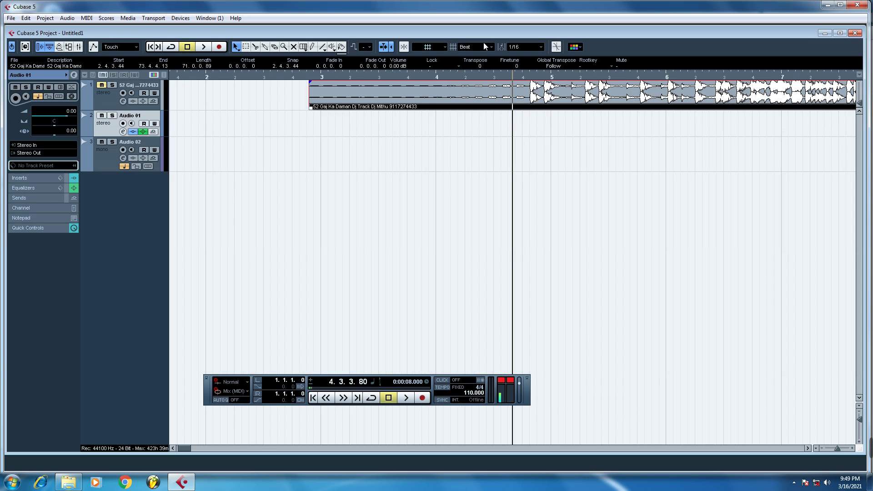
drag(549, 89, 569, 89)
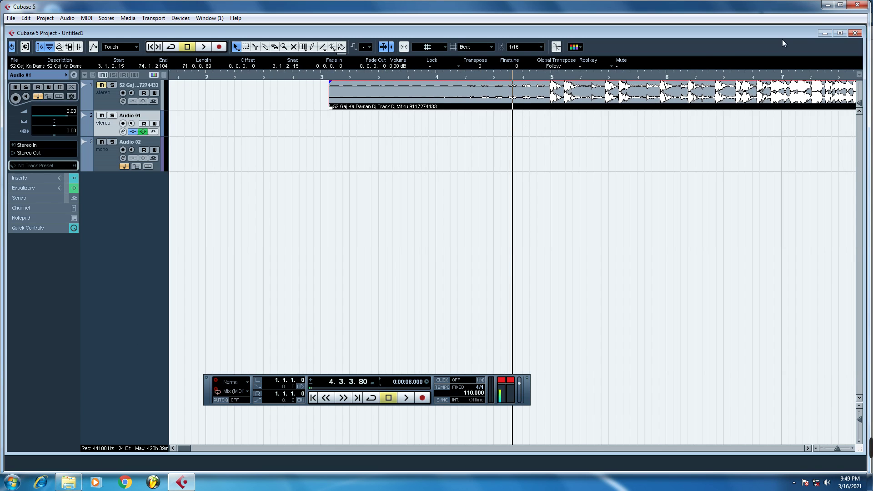
Switch to VirtualDJ and load the selected 52 Gaj Ka Daman track from the Holi Track folder onto the first deck to read its BPM.
click(827, 5)
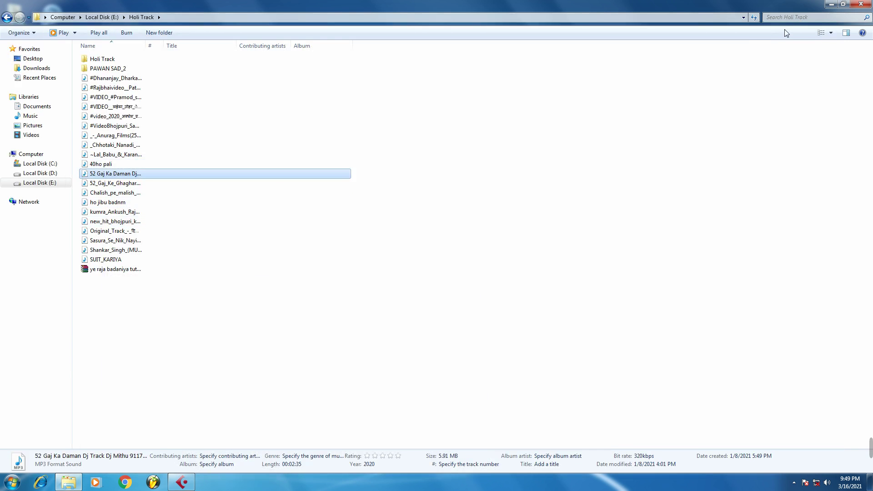
click(831, 4)
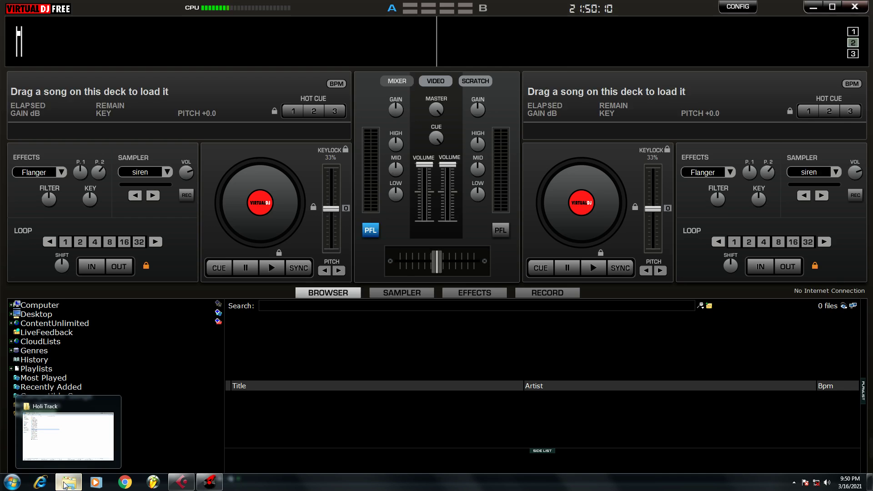
click(68, 430)
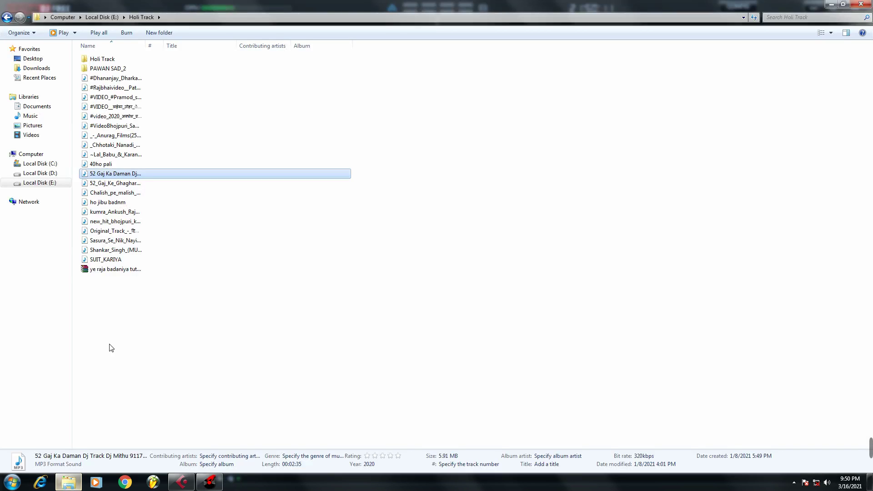
drag(118, 173, 259, 215)
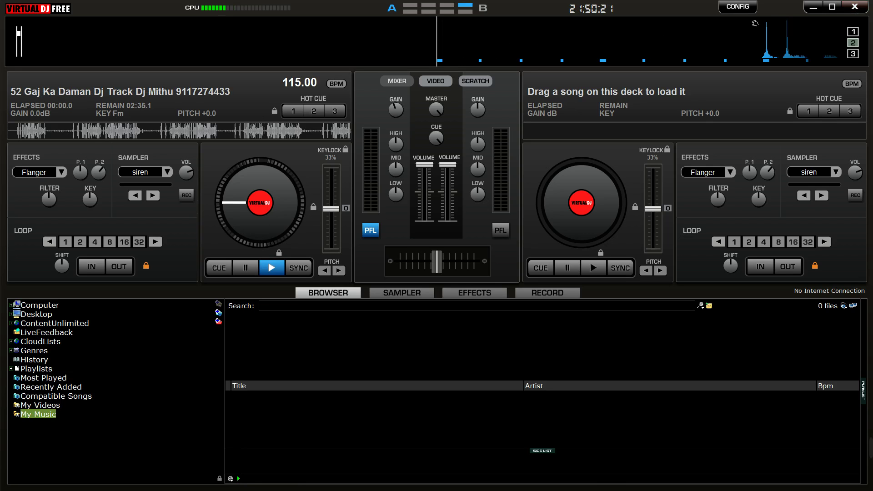
click(814, 7)
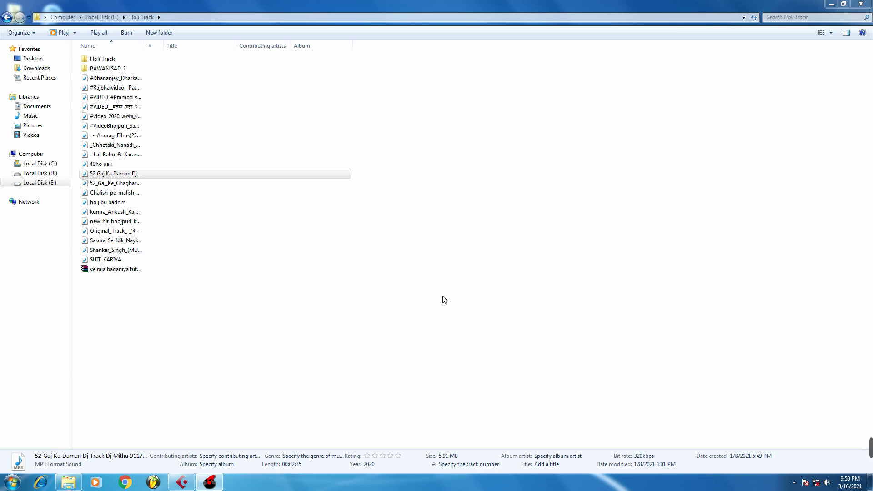
Return to Cubase, set the fixed tempo to 115 BPM, and realign the backing track's first beat with the start of bar 5.
click(181, 482)
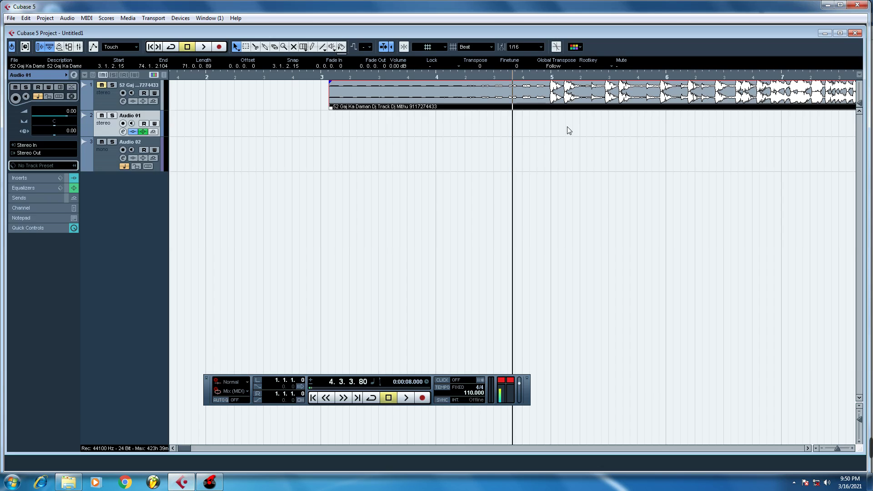
double_click(468, 394)
text(115)
key(Return)
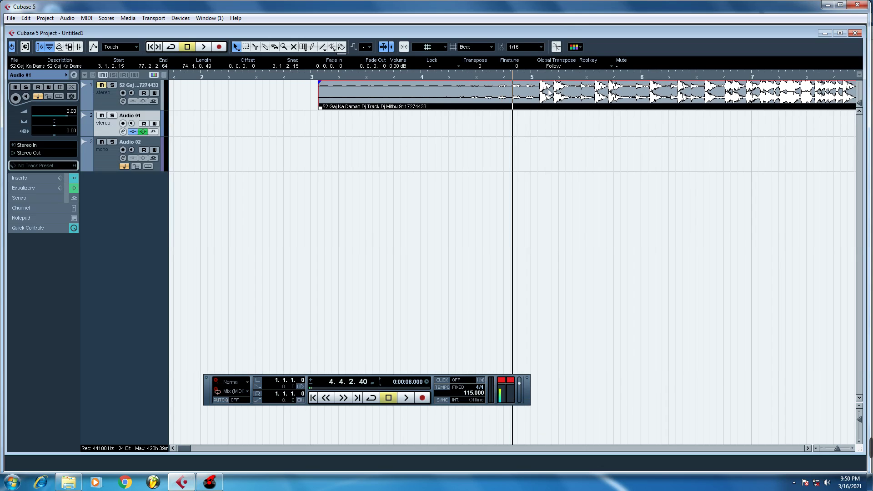
drag(549, 91, 540, 91)
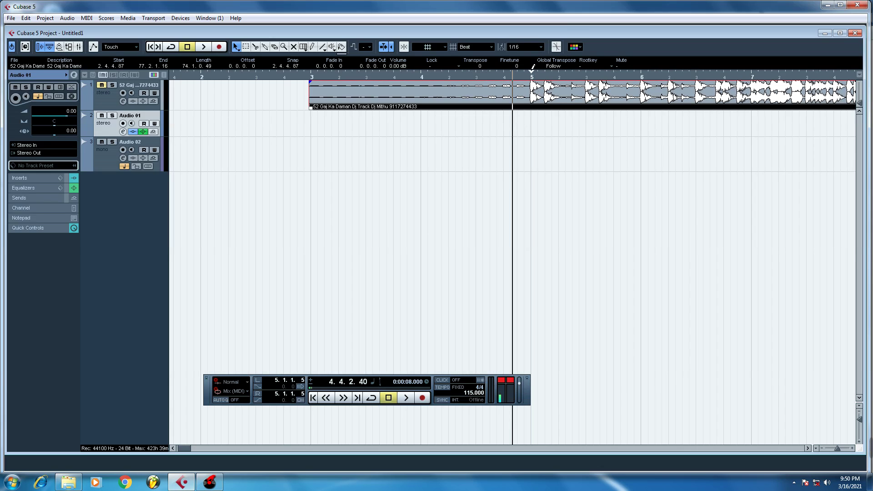
Set the locators around bar 5, from bar 5 to bar 6, enable Cycle and start playback.
drag(533, 67, 643, 70)
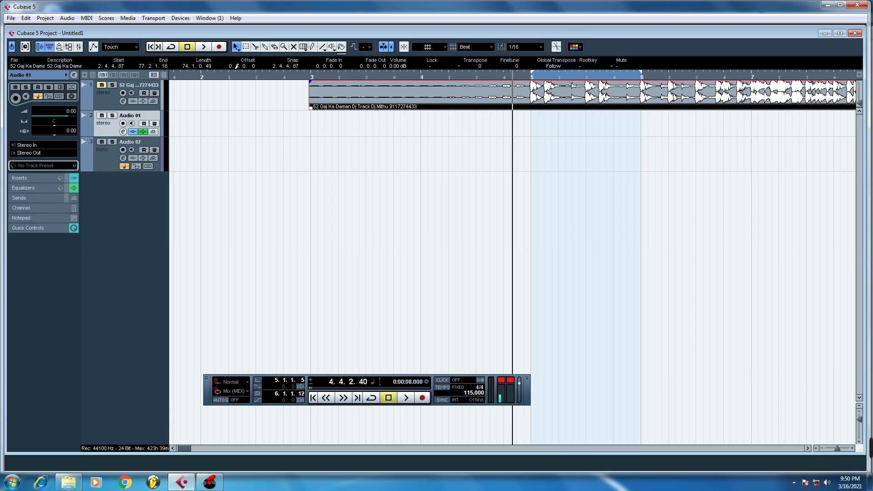
click(172, 47)
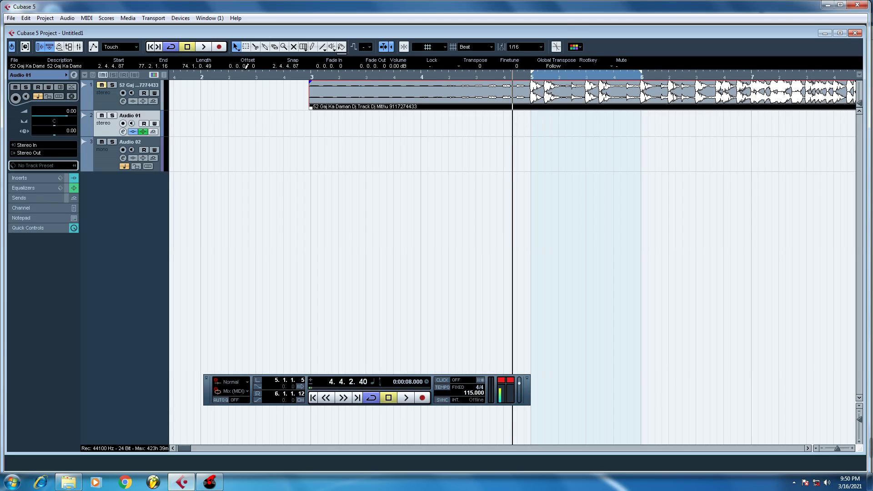
key(h)
key(h)
key(h)
key(h)
key(h)
key(h)
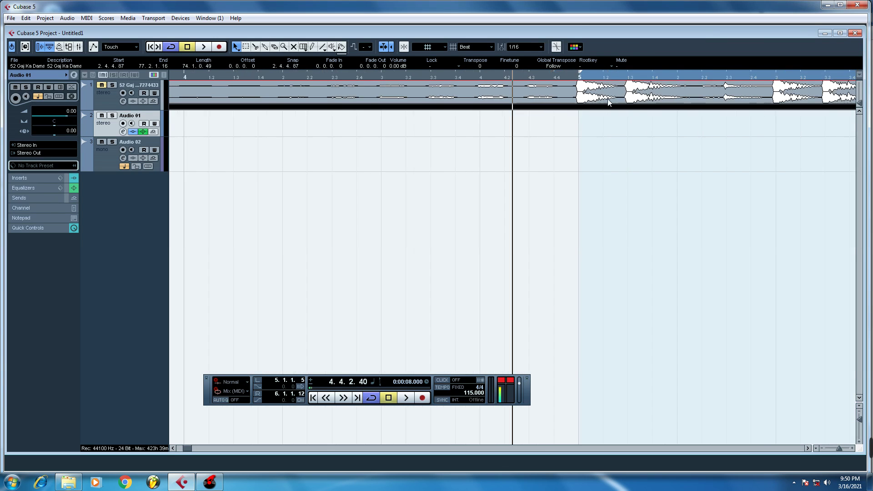
key(g)
key(g)
key(space)
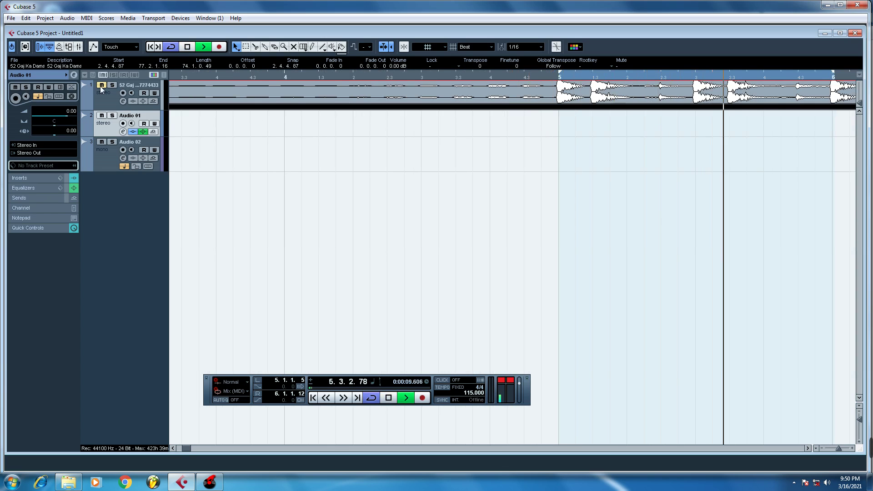
Unmute the backing track to hear the one-bar loop, then turn Cycle off and stop playback.
key(g)
key(g)
key(g)
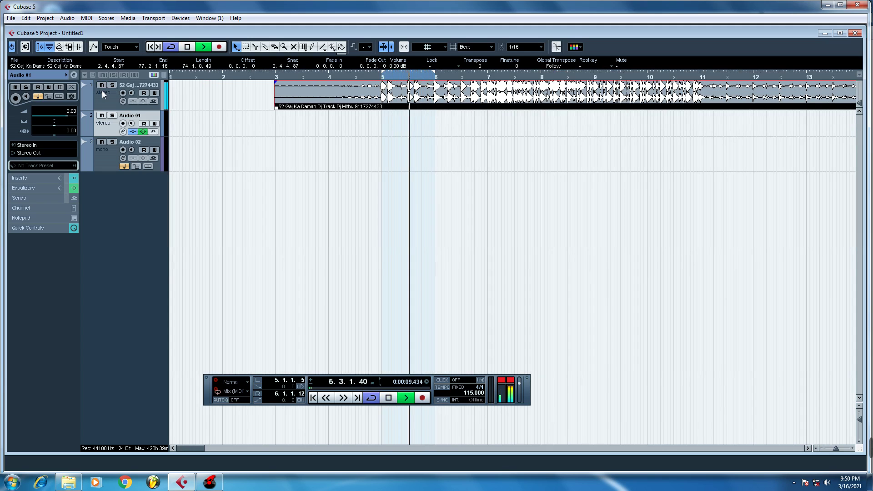
click(169, 45)
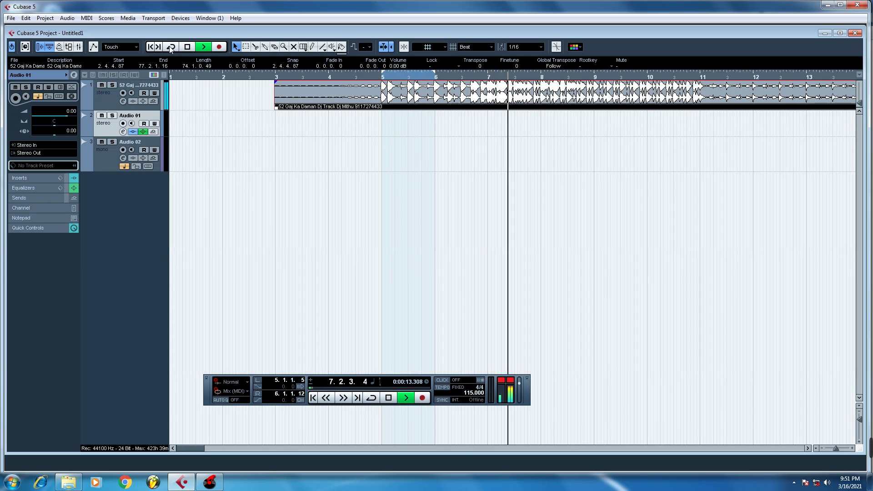
key(space)
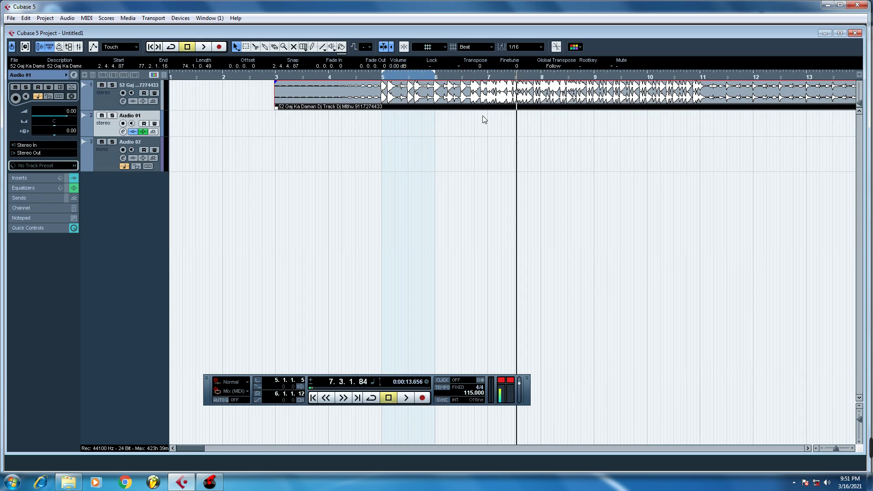
key(g)
key(g)
key(g)
key(g)
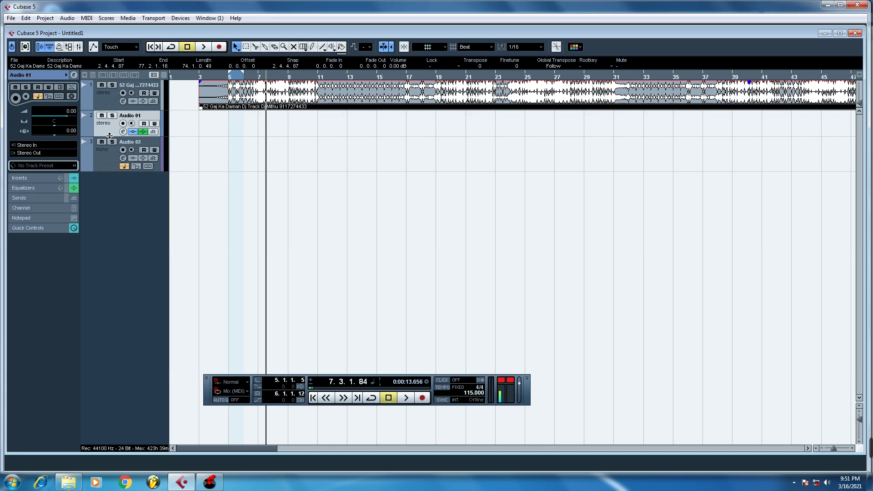
mouse_move(871, 457)
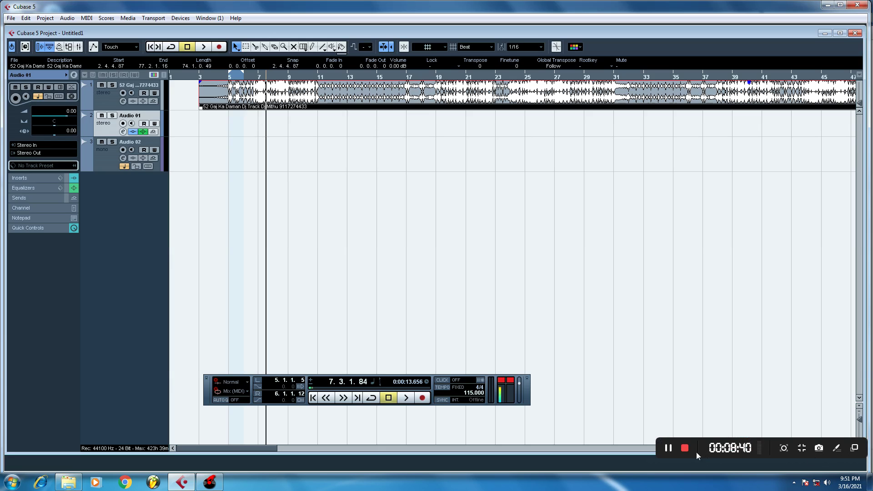